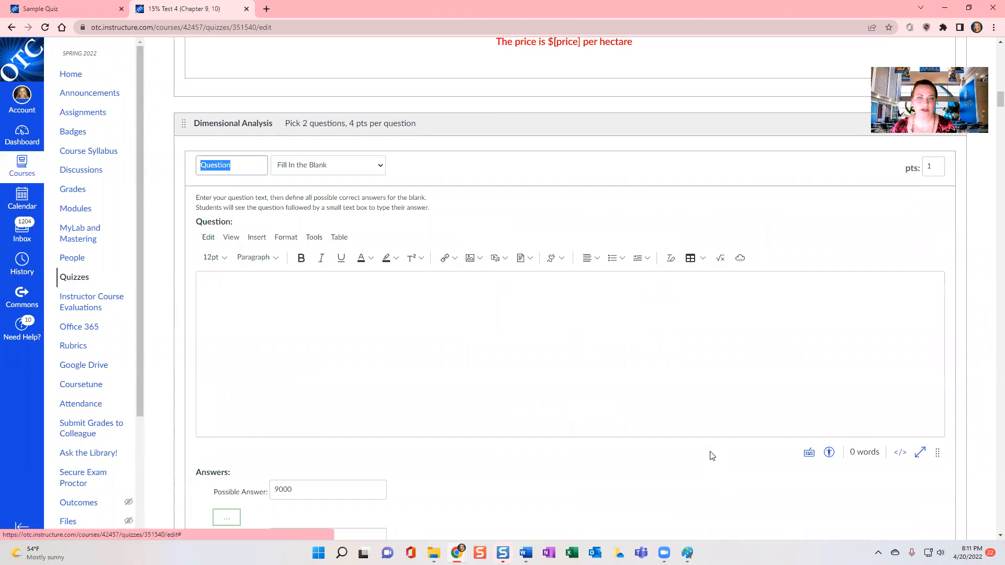
- Copy the HTML source of the existing Fill In the Blank question in the Dimensional Analysis group
left_click(901, 452)
key("ctrl+a")
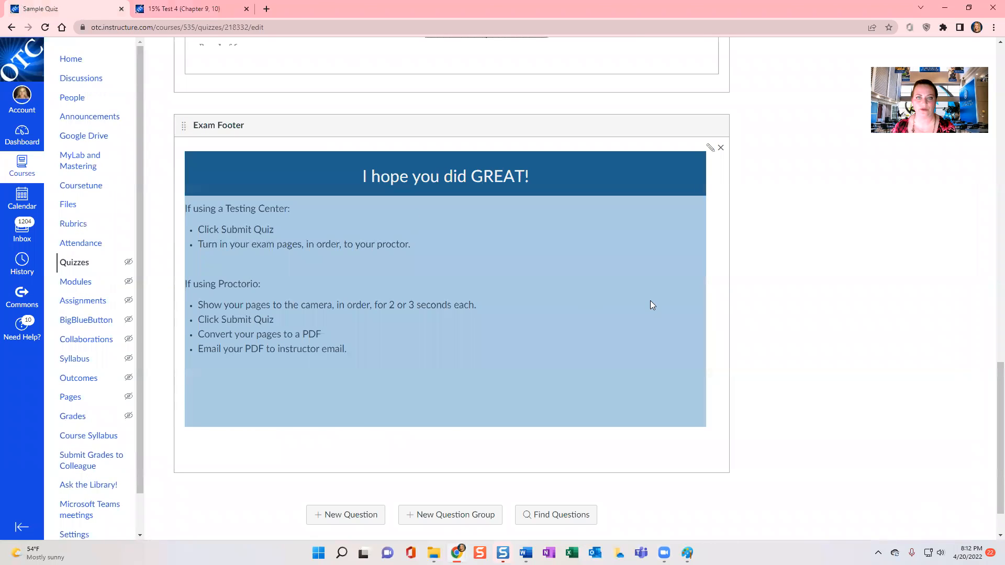
- Add a new Fill In the Blank question worth 4 points to the Sample Quiz
scroll(885, 223, "up", 10)
scroll(884, 223, "up", 3)
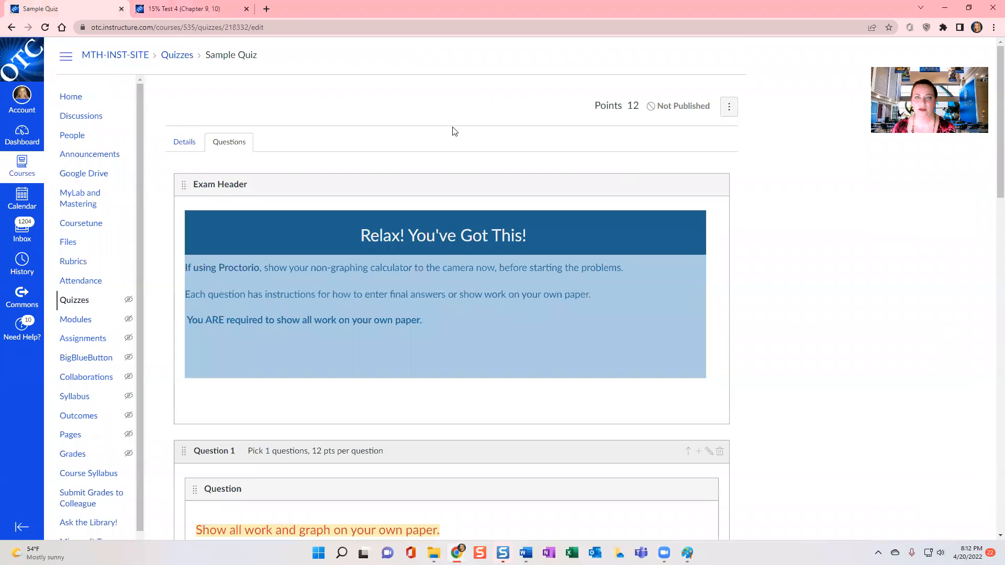
scroll(697, 371, "down", 12)
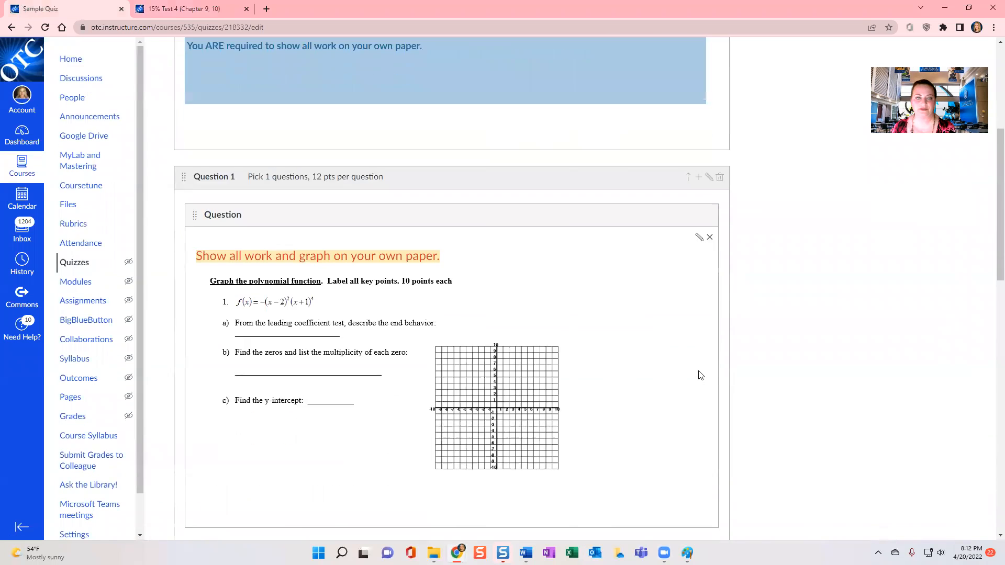
left_click(372, 463)
scroll(780, 389, "down", 4)
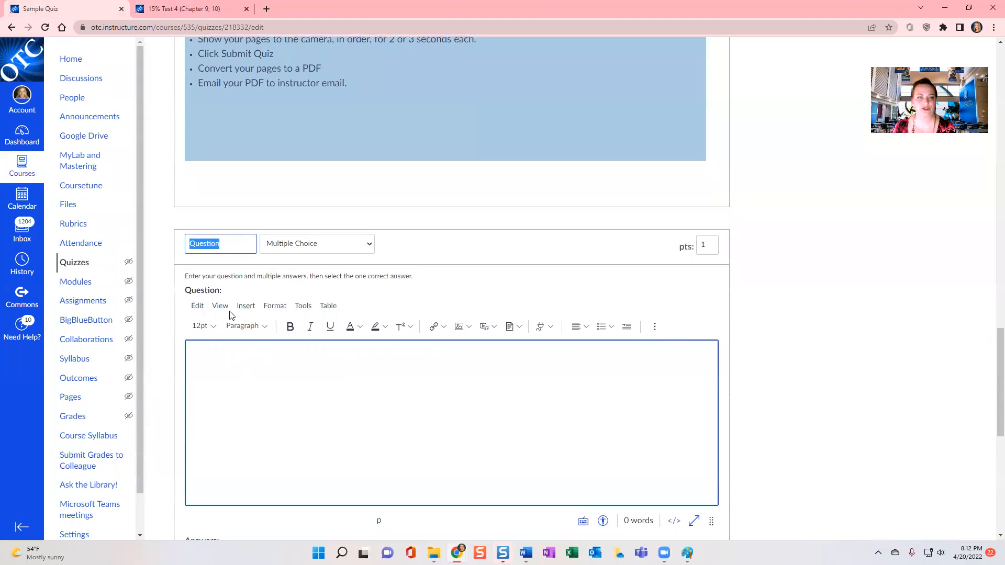
left_click(244, 243)
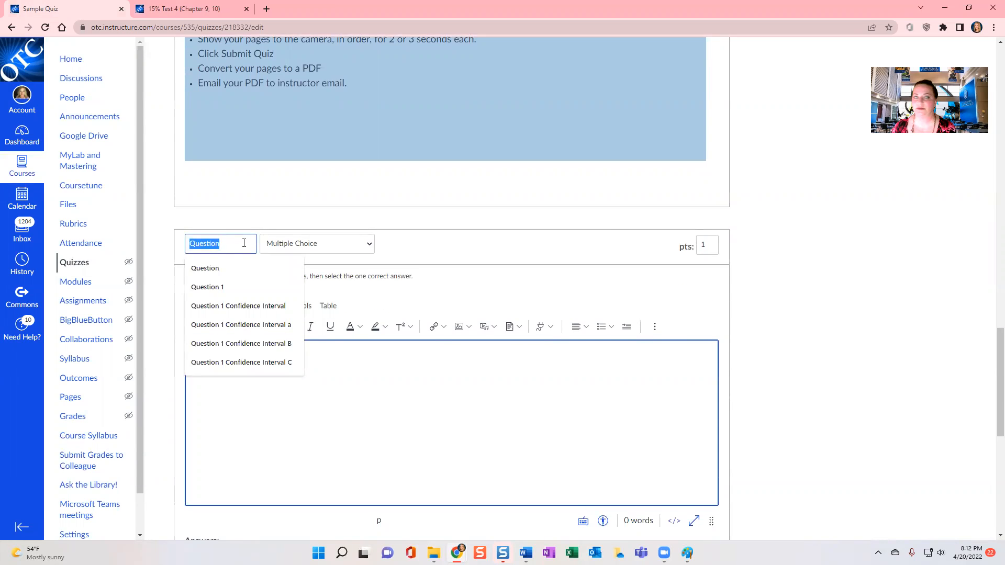
left_click(339, 451)
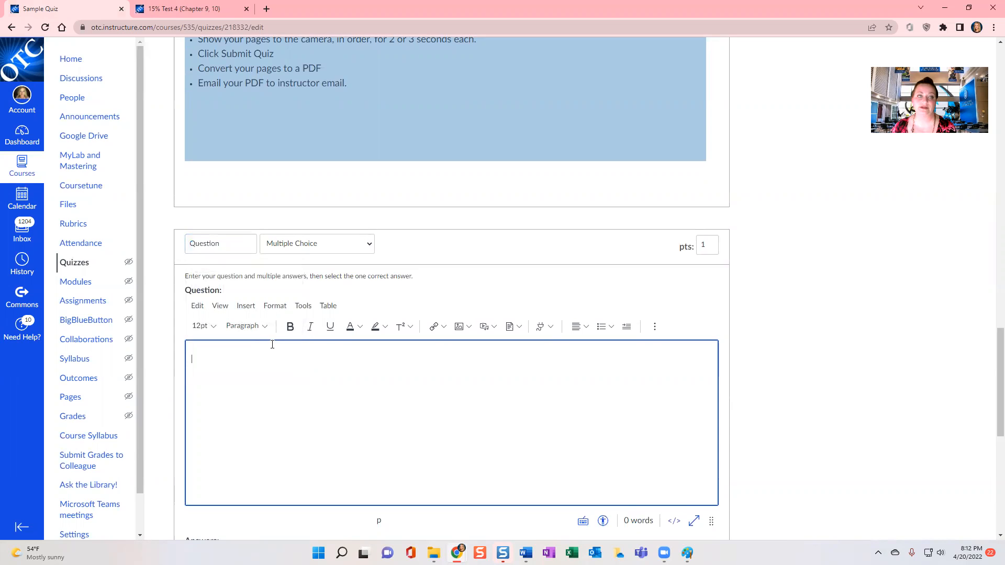
left_click(319, 245)
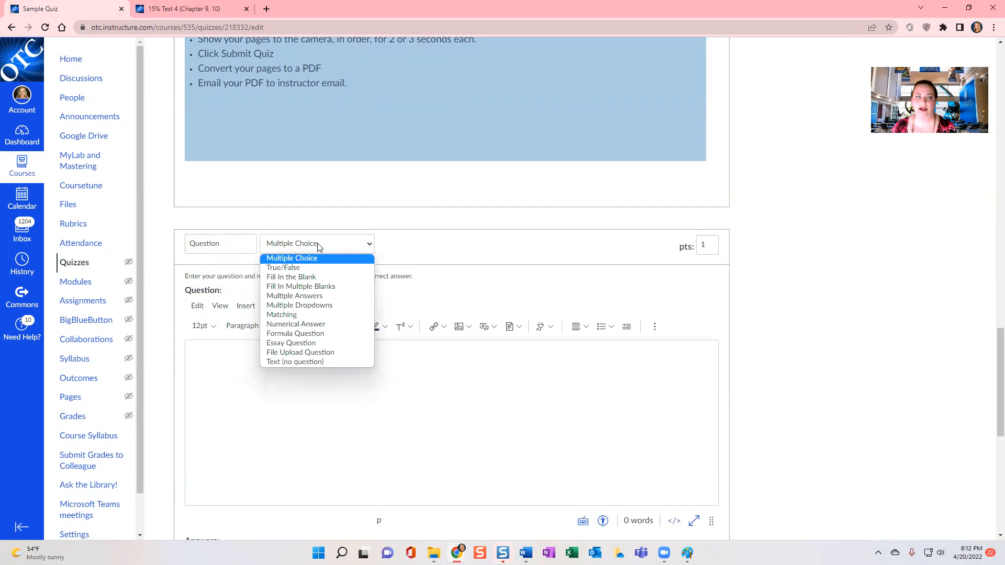
left_click(311, 277)
left_click(688, 248)
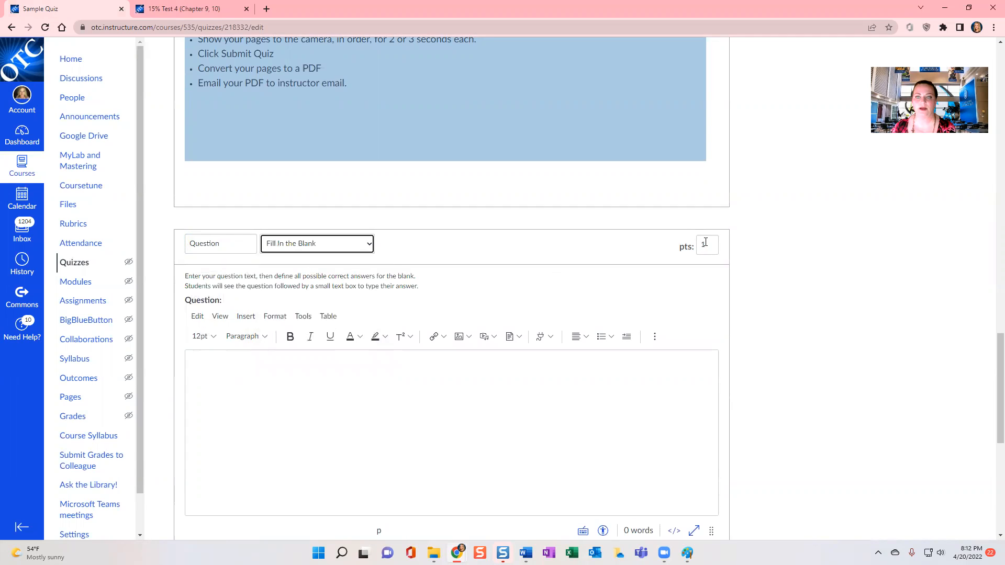
type("4")
- Paste the copied HTML source into the new question's body and return to the formatted text
left_click(535, 399)
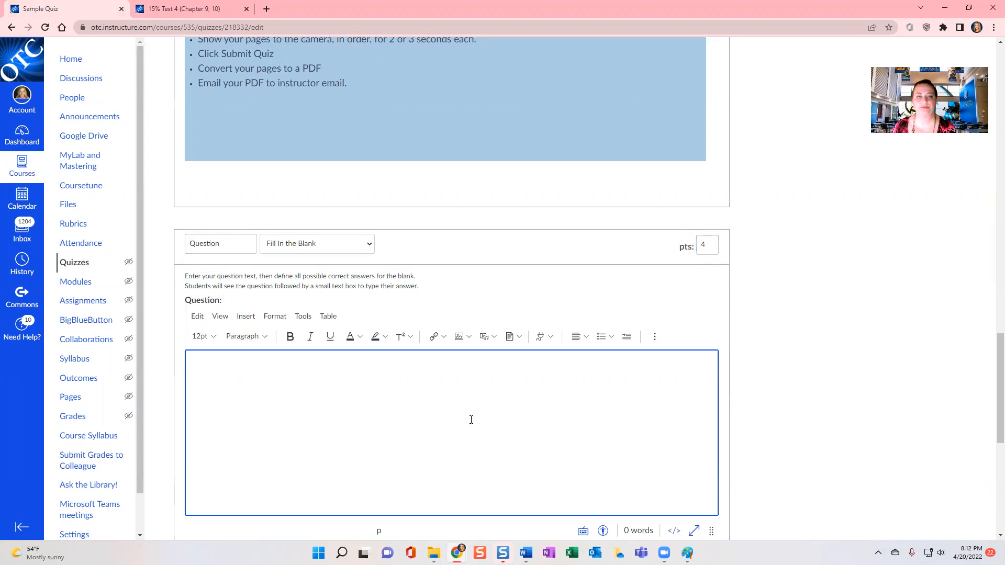
scroll(627, 467, "down", 2)
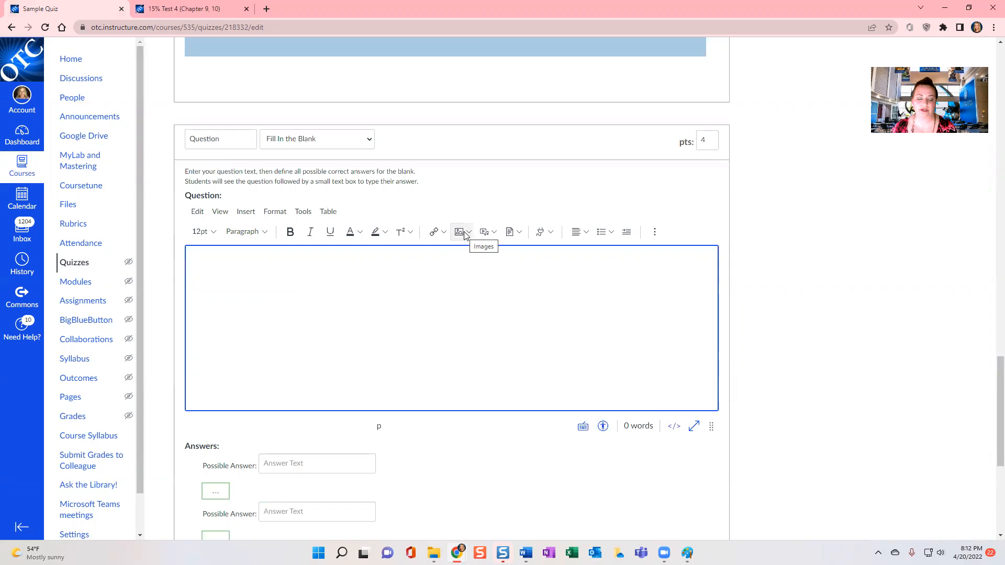
left_click(675, 427)
key("ctrl+v")
left_click(674, 426)
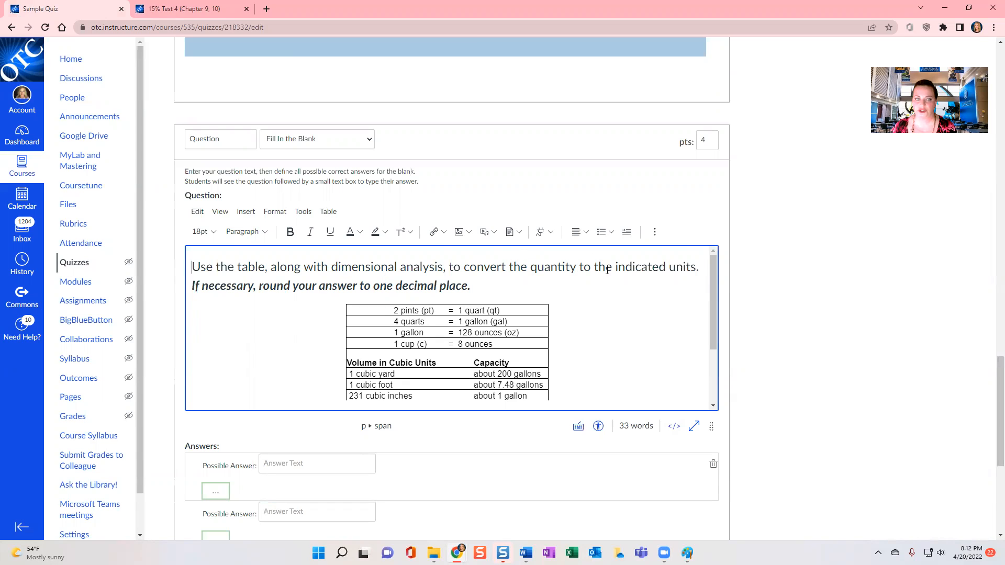
- Review the pasted instructions, conversion table image and highlighted answer blank in the question body
scroll(568, 283, "down", 2)
scroll(314, 277, "up", 2)
left_click(294, 269)
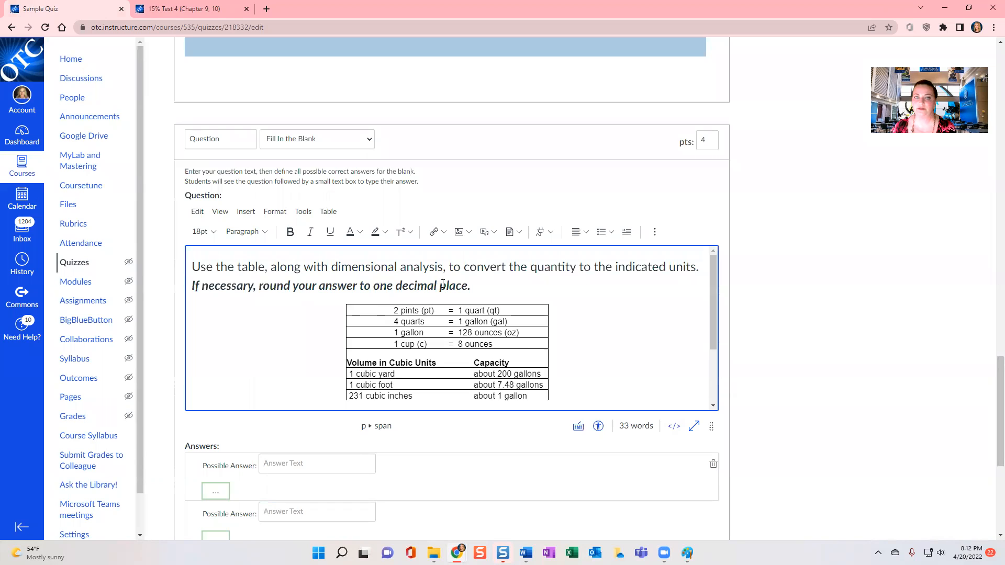
scroll(419, 283, "down", 1)
left_click(421, 281)
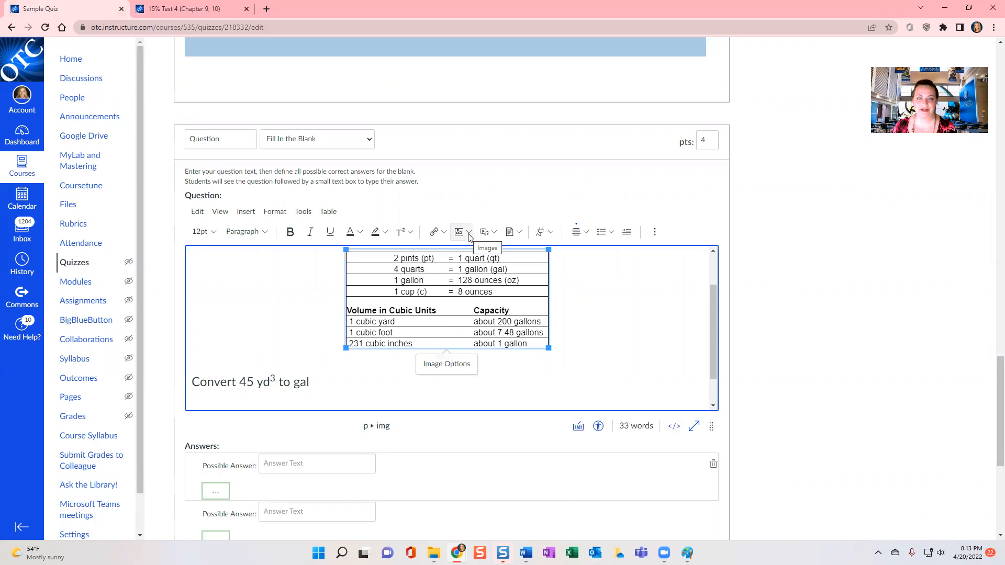
left_click(287, 318)
scroll(287, 319, "down", 1)
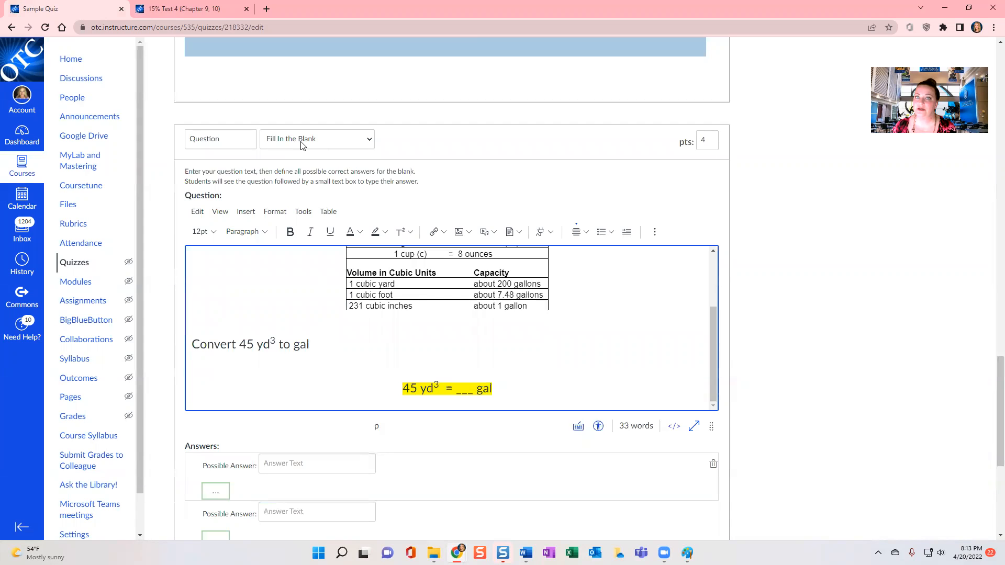
- Delete all four blank possible answers from the new question
scroll(371, 325, "down", 3)
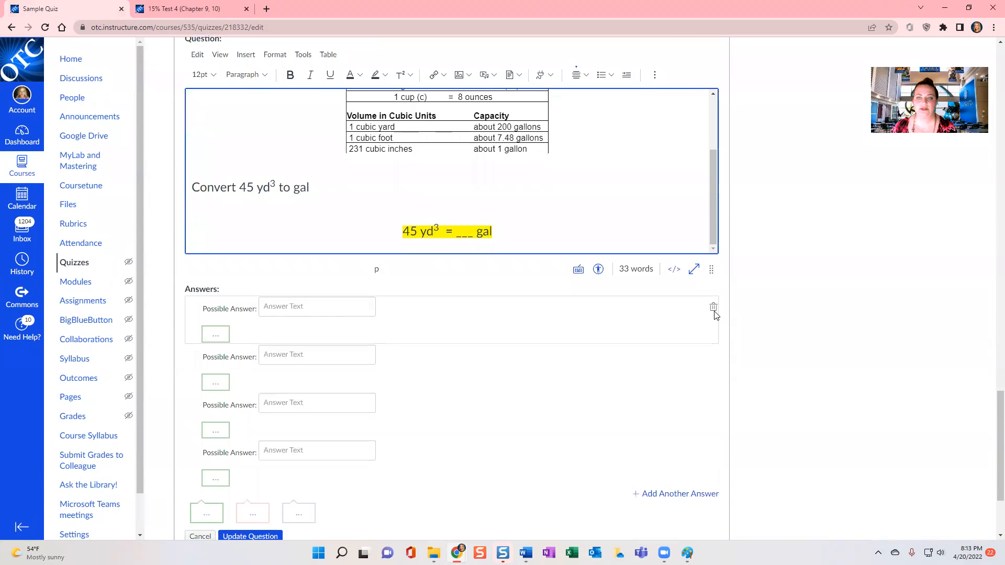
scroll(565, 377, "down", 1)
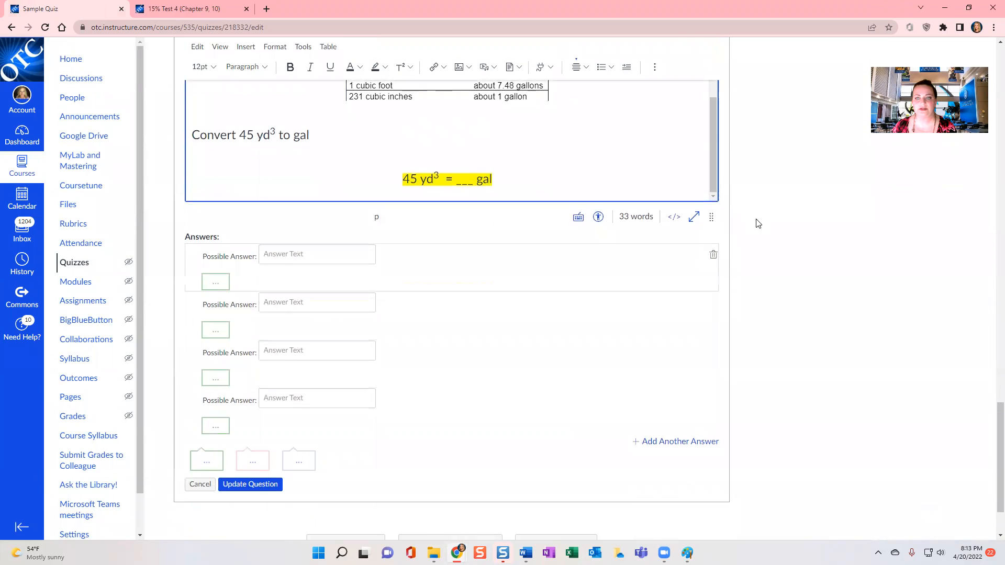
left_click(714, 256)
left_click(714, 257)
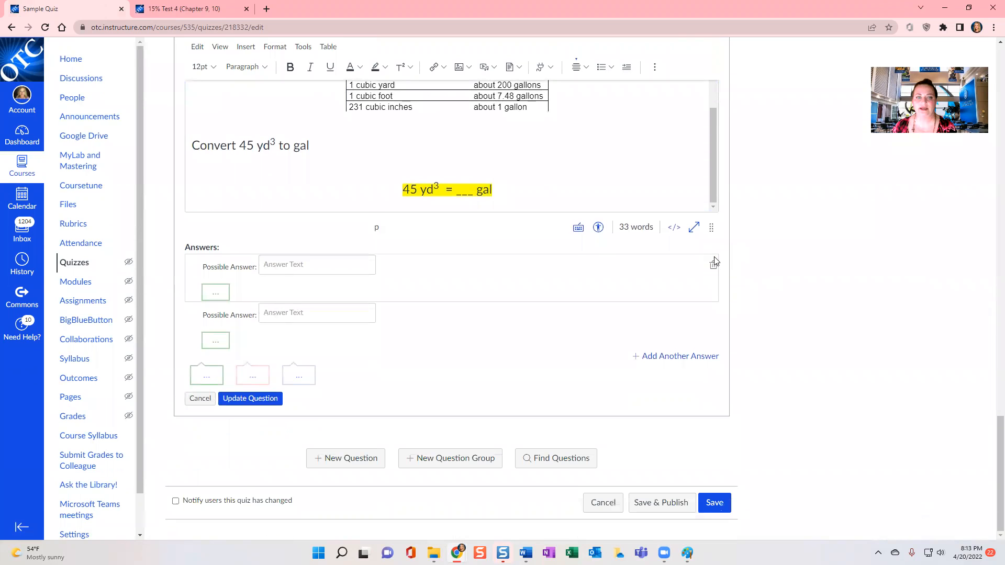
left_click(714, 264)
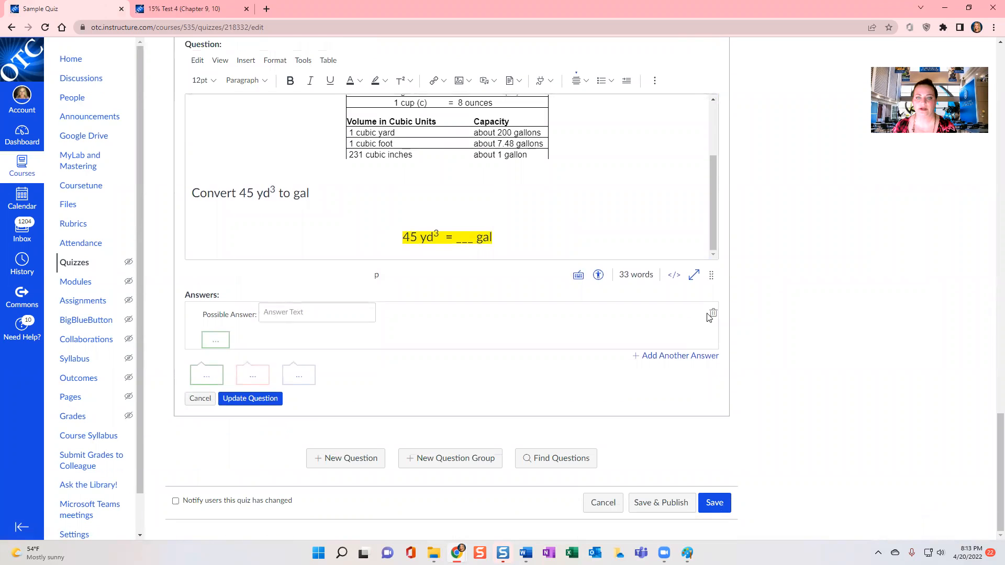
left_click(714, 316)
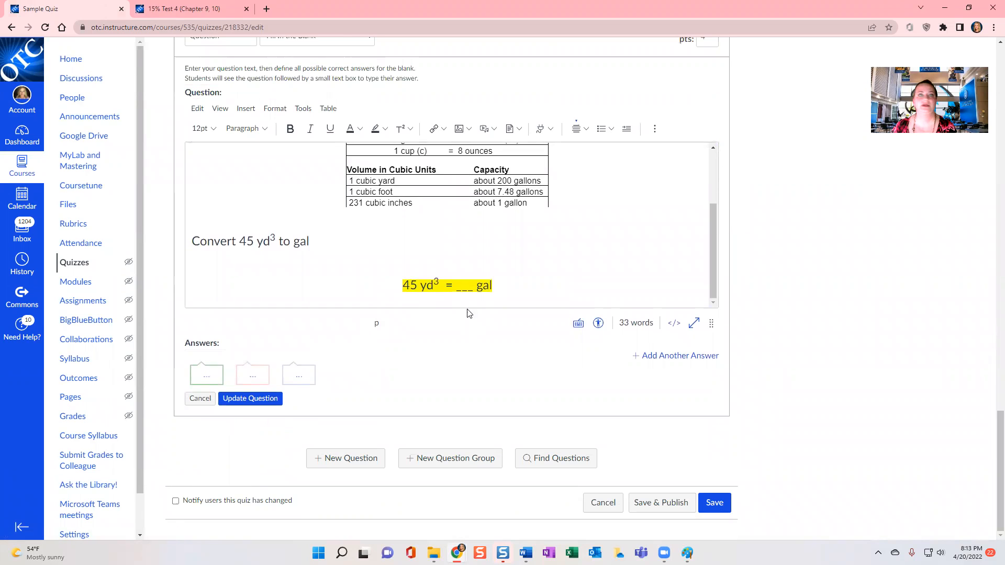
- Check the original question's answers and add 9000 and 9,000 as possible answers to the new question
left_click(697, 358)
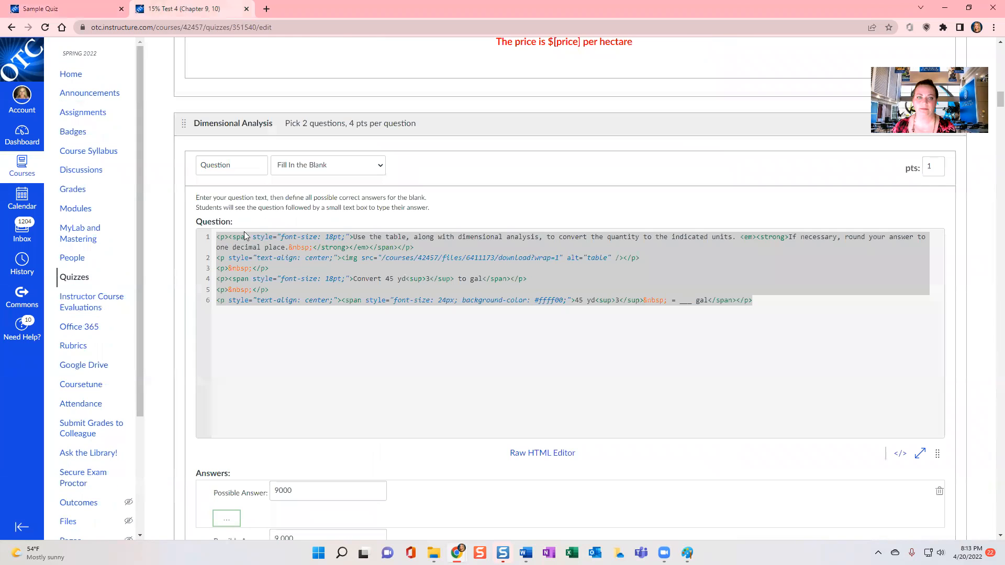
left_click(184, 9)
scroll(757, 450, "down", 1)
scroll(758, 451, "down", 5)
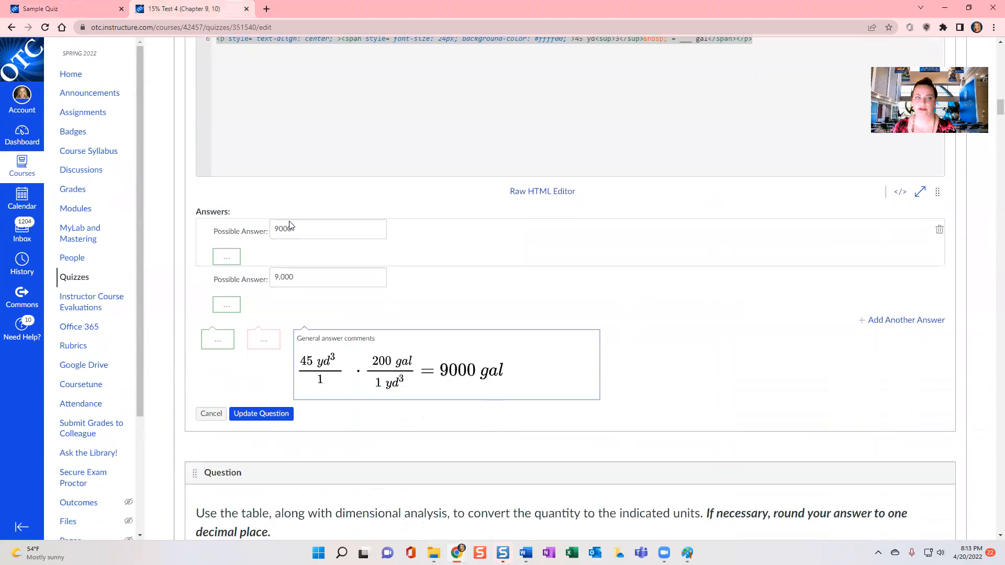
left_click(74, 8)
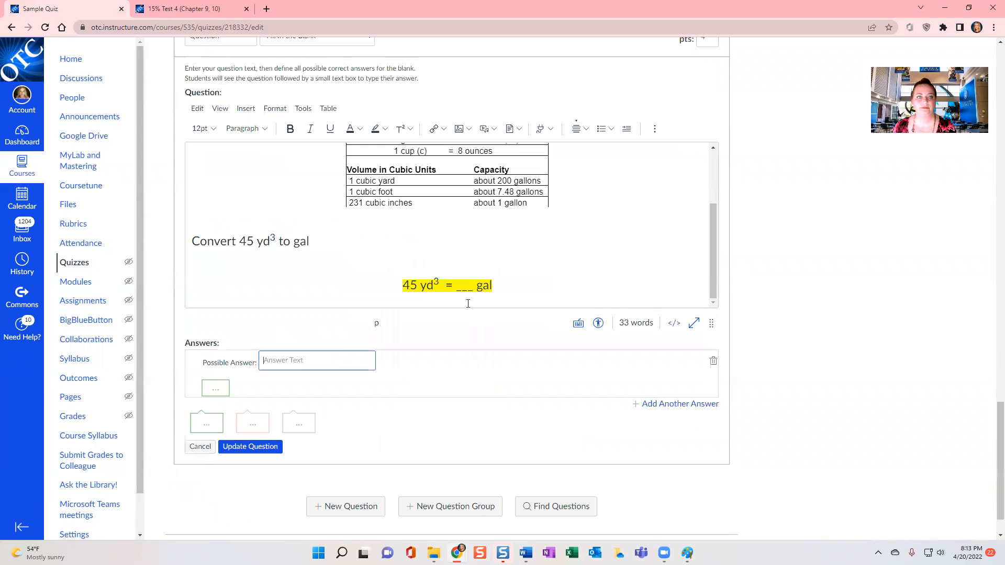
left_click(334, 363)
type("9000")
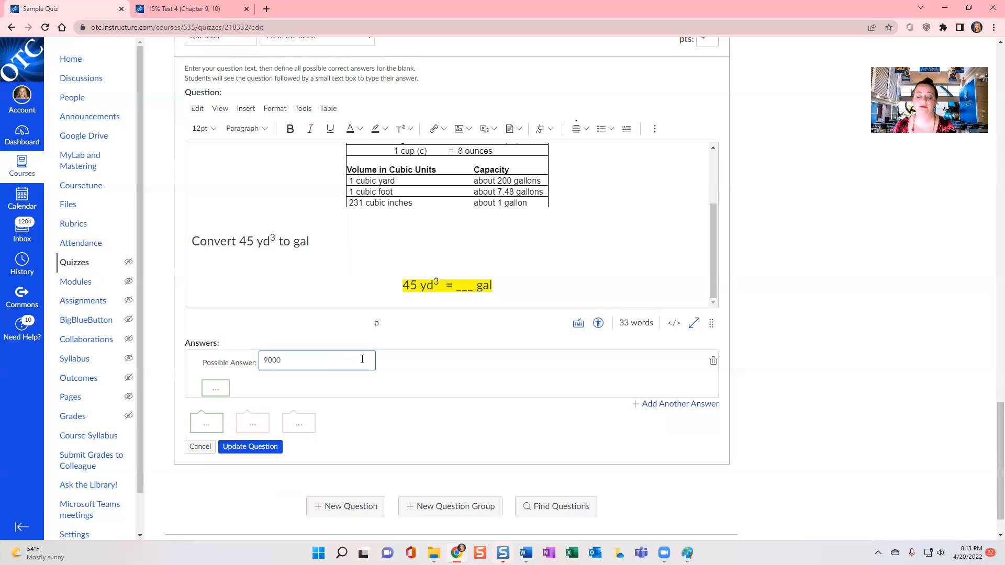
left_click(657, 404)
left_click(340, 414)
type("9,000")
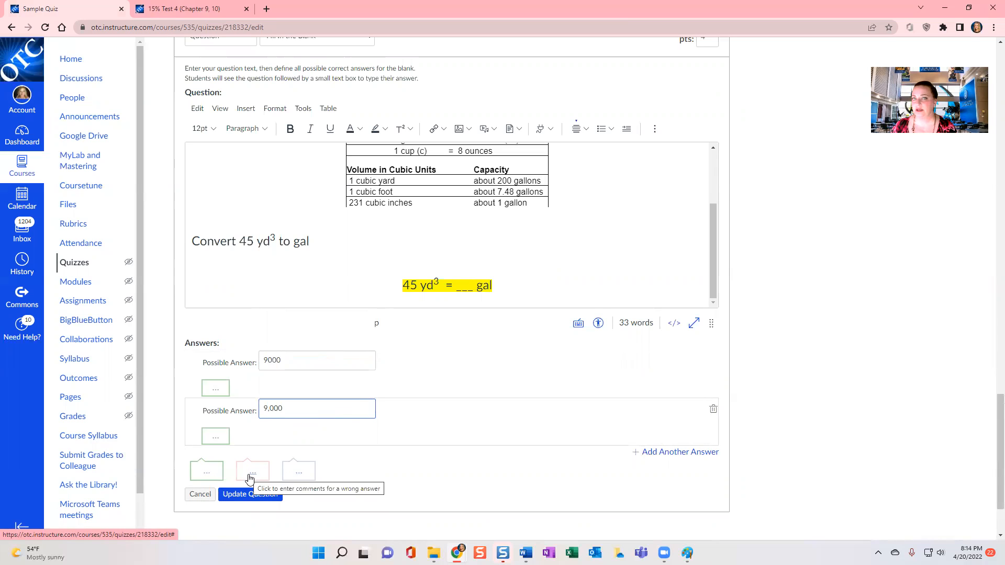
- Enter "Answer here" as the general answer comment, using the original question's worked solution as reference
left_click(304, 473)
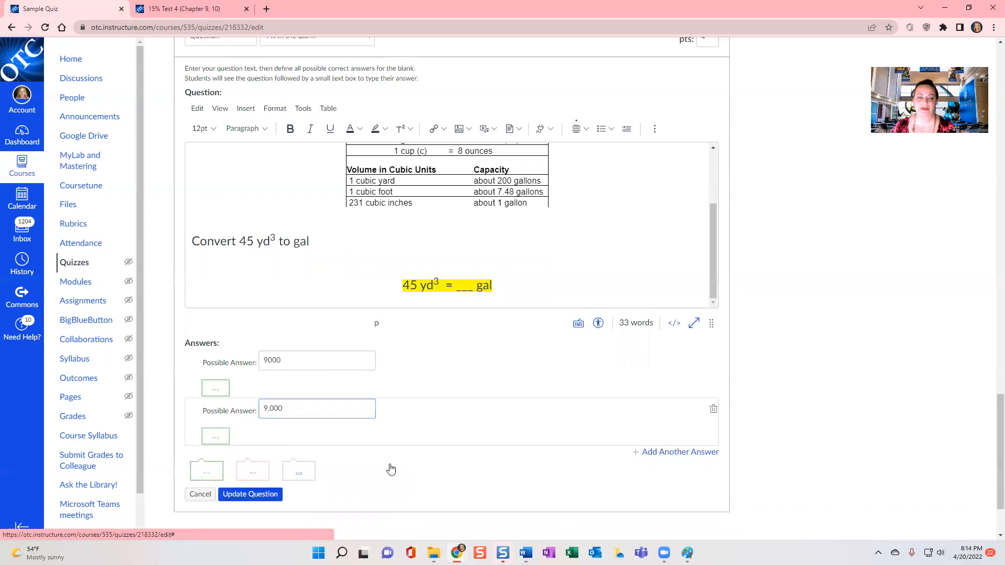
left_click(344, 409)
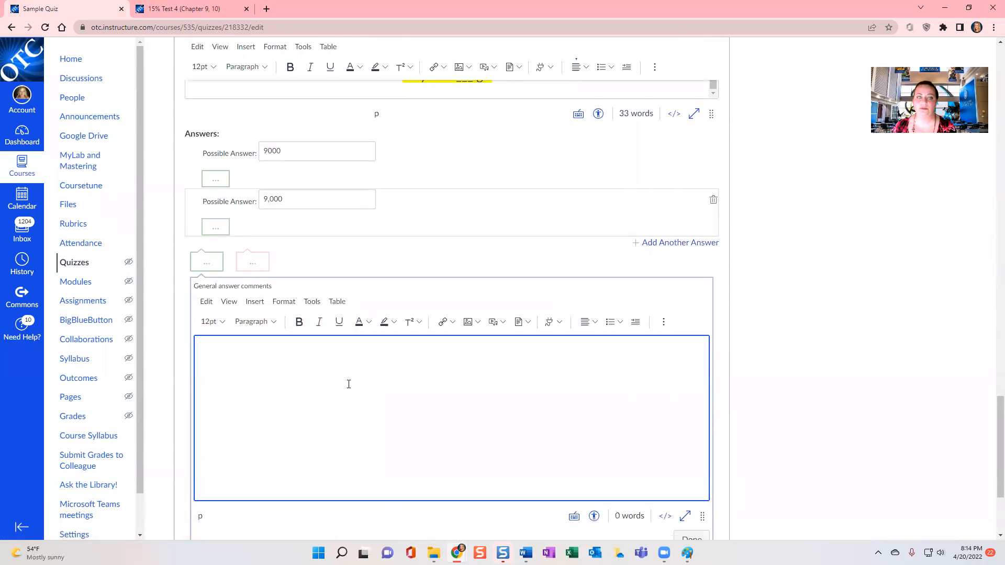
scroll(407, 381, "down", 4)
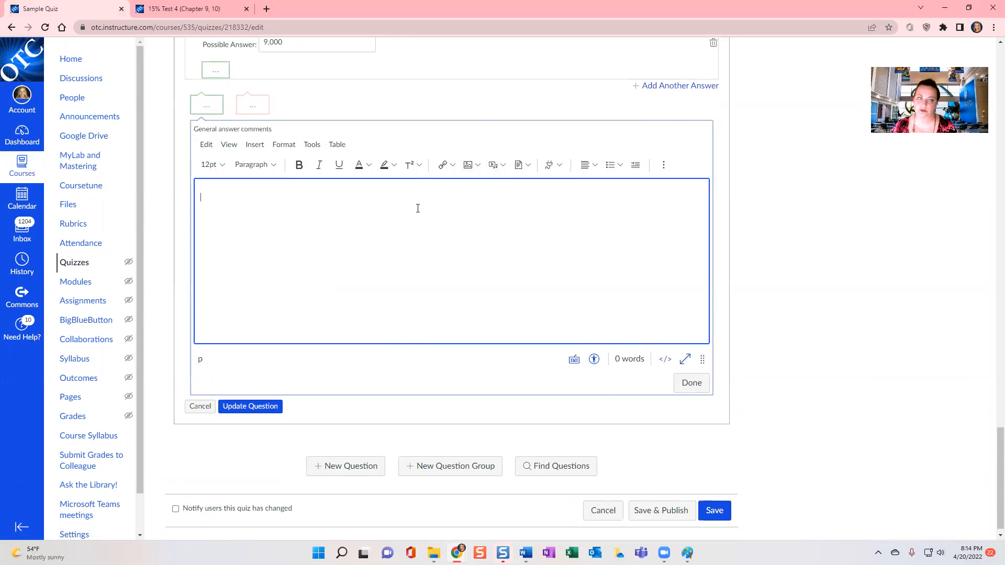
left_click(209, 7)
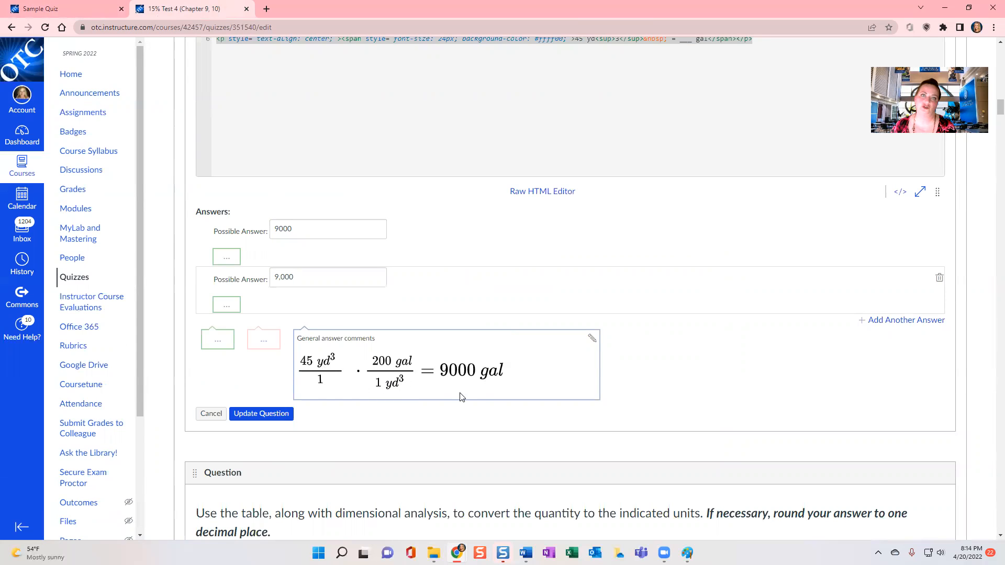
left_click(105, 7)
type("Ansswer")
key("BackSpace")
key("BackSpace")
key("BackSpace")
key("BackSpace")
type("er")
key("BackSpace")
key("BackSpace")
type("wer here")
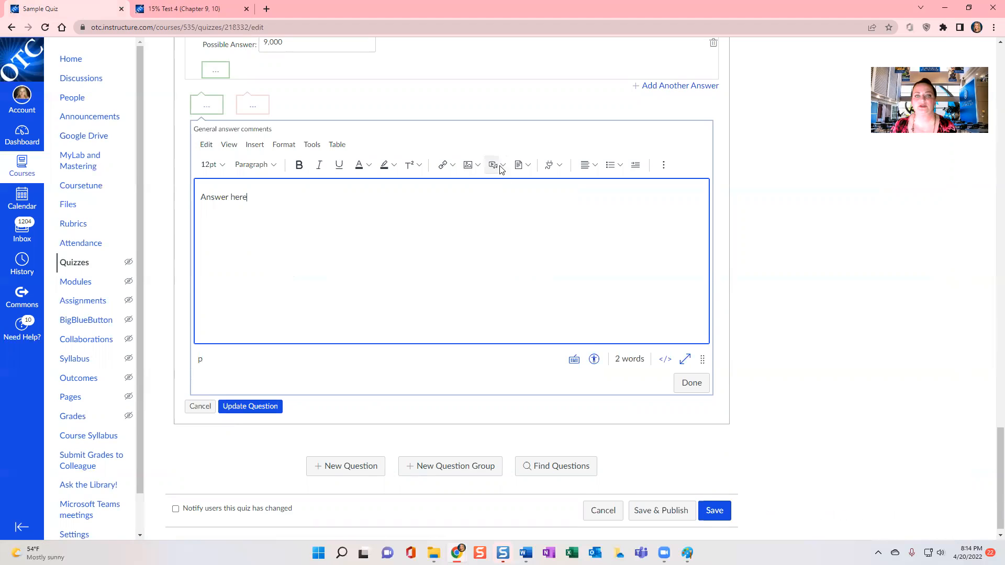
left_click(664, 167)
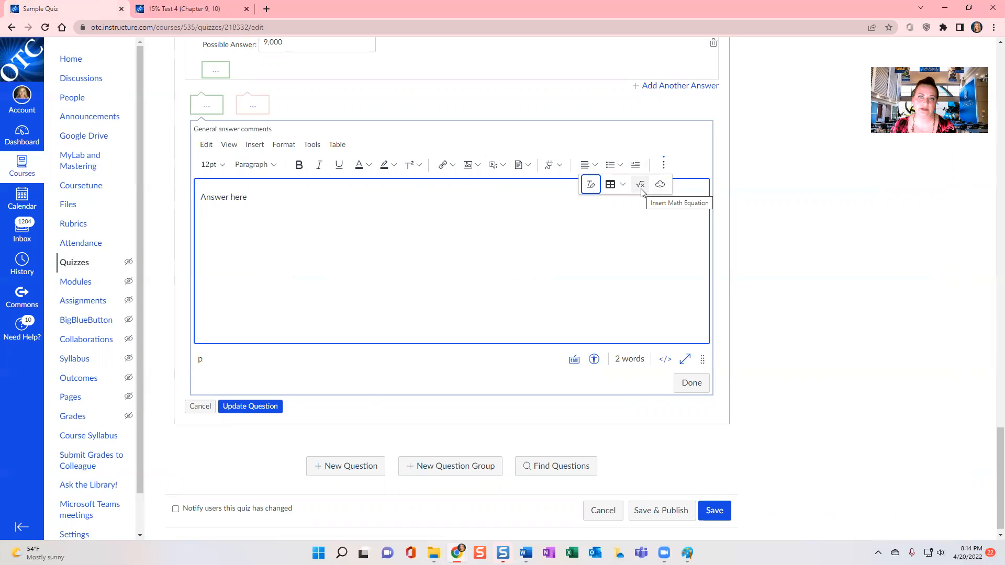
left_click(275, 223)
- Update the 45 yd³ to gal conversion question with its answers and comment
scroll(356, 301, "up", 4)
scroll(361, 293, "down", 4)
left_click(265, 399)
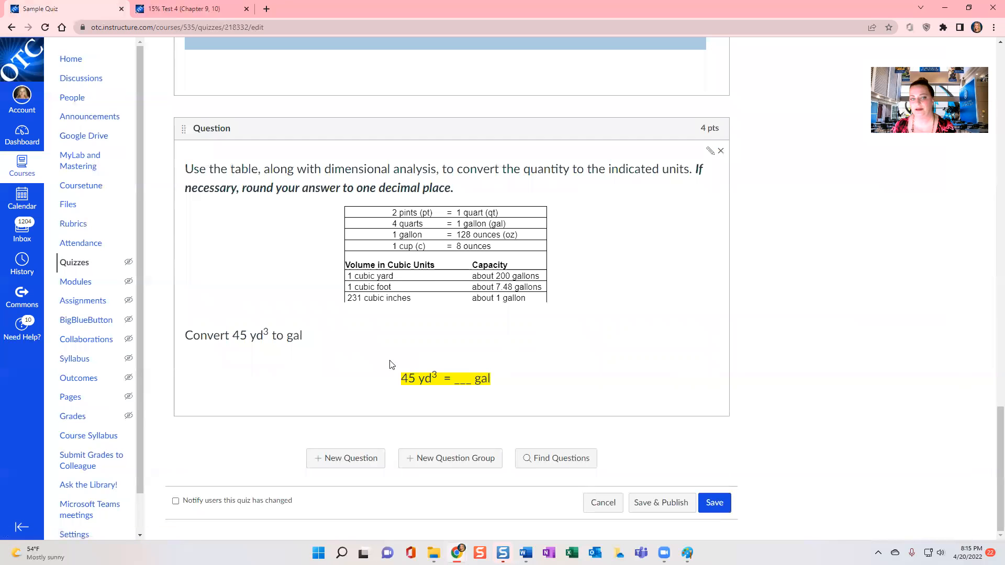
- Move the new conversion question above the Exam Footer
scroll(293, 341, "up", 3)
left_click_drag(186, 287, 192, 282)
left_click_drag(195, 217, 178, 105)
scroll(778, 283, "down", 7)
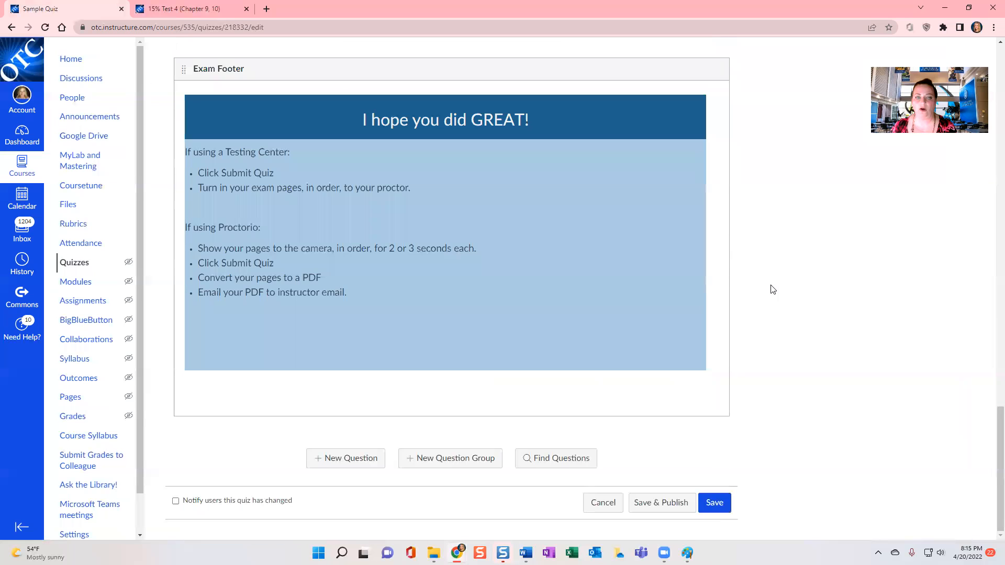
- Save the Sample Quiz and preview it to look through the instructions and questions
left_click(713, 504)
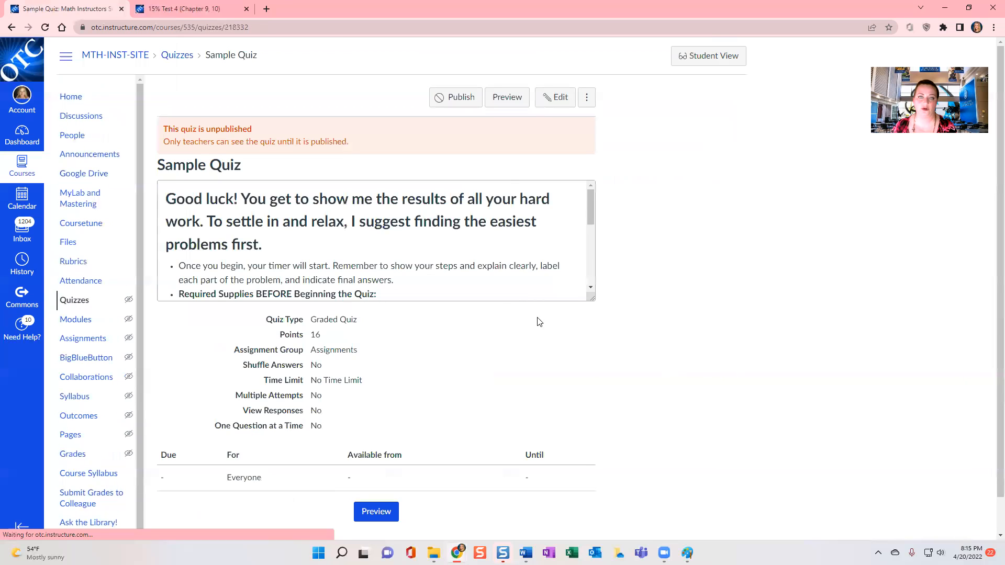
left_click(510, 97)
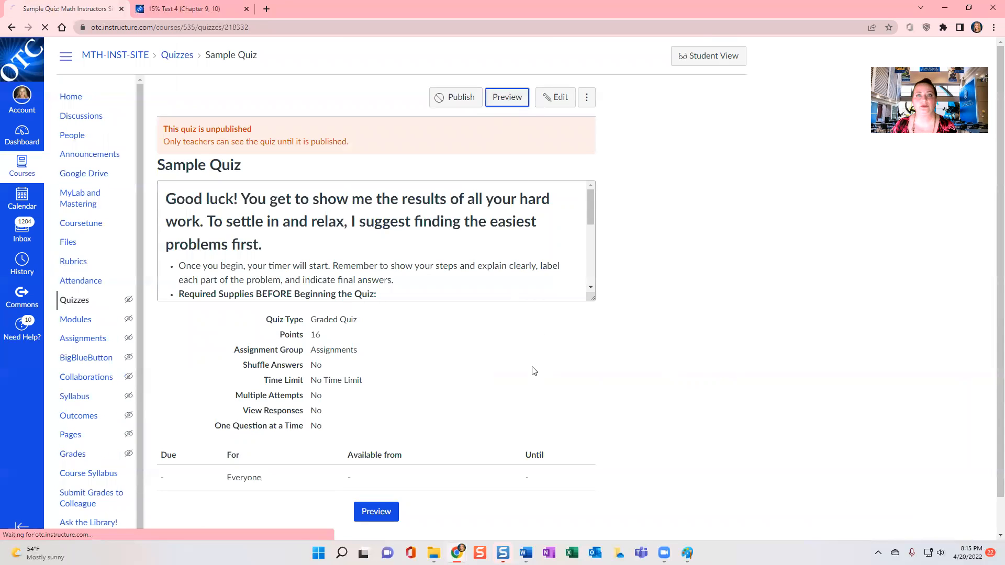
scroll(641, 408, "down", 20)
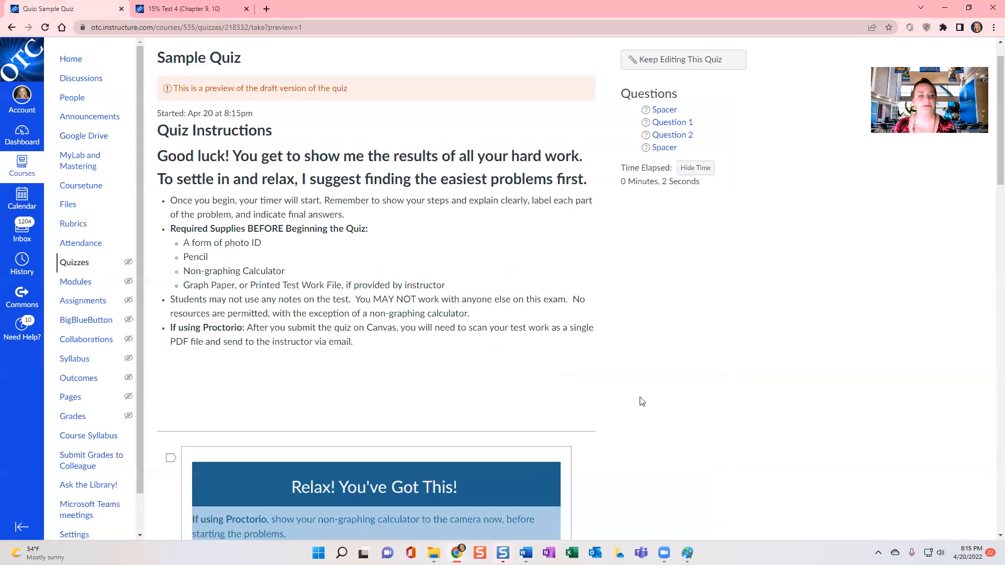
- Examine Question 2 and its answer box in the quiz preview
scroll(637, 401, "up", 4)
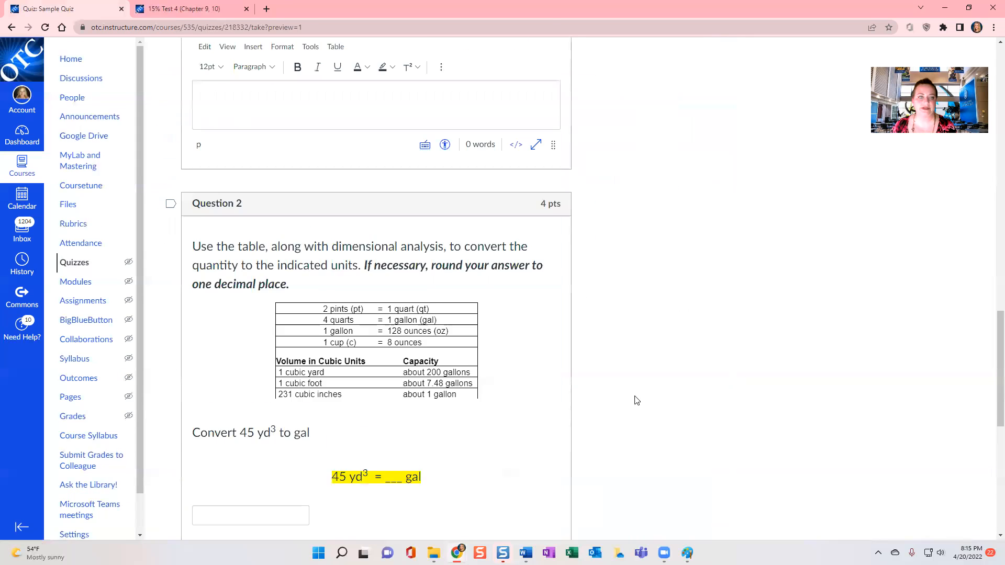
scroll(635, 399, "down", 2)
left_click(261, 414)
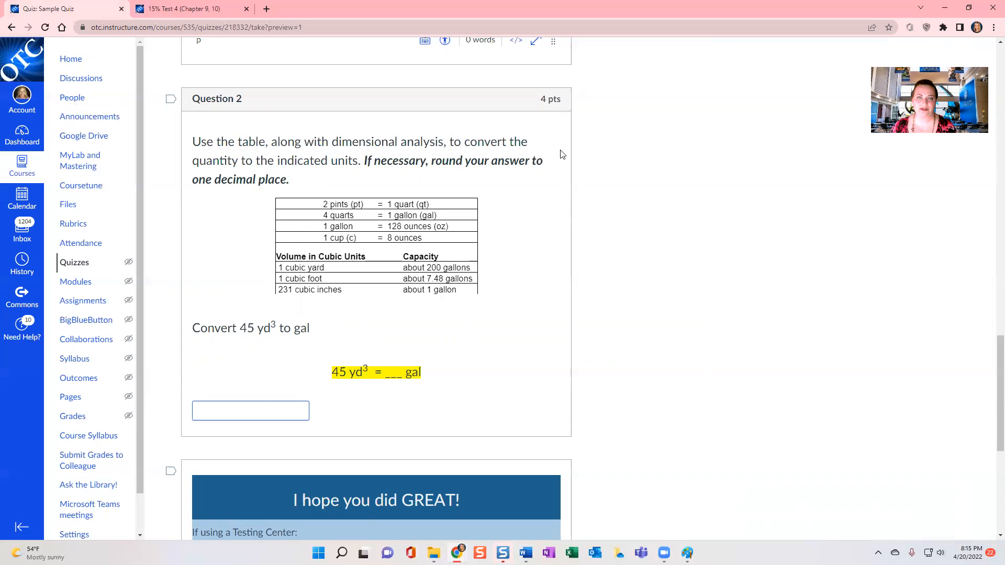
- In the Test 4 quiz's 45 yd³ question, add the unbolded sentence "Type your final answer into the text box, but show your work on your own paper."
left_click(209, 10)
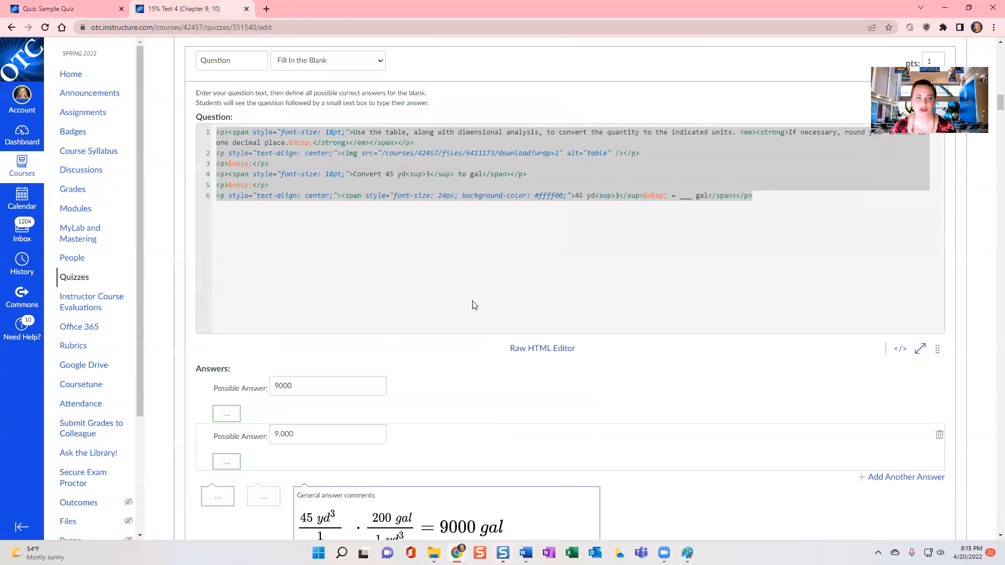
left_click(901, 349)
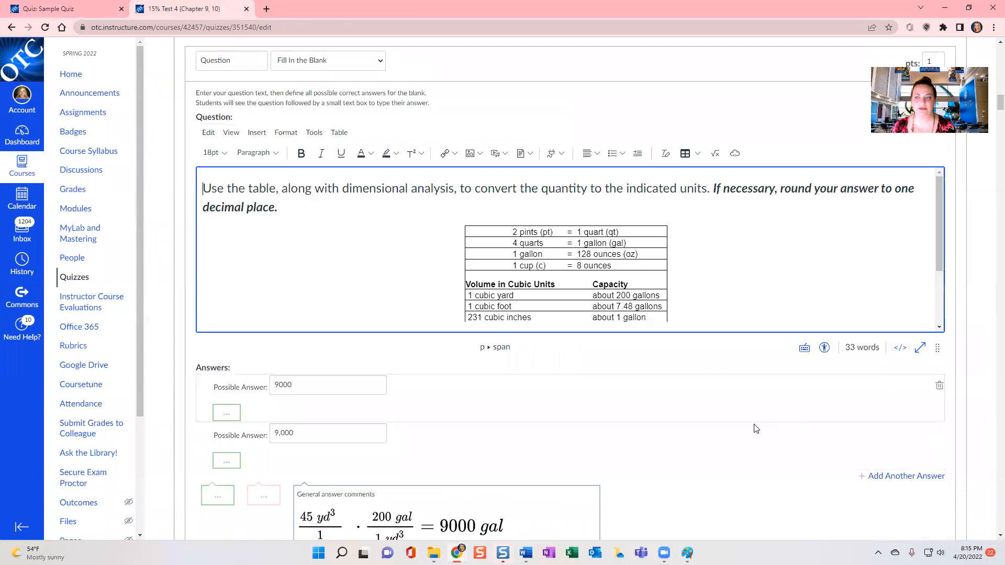
left_click(371, 218)
key("ctrl+b")
type("Type you")
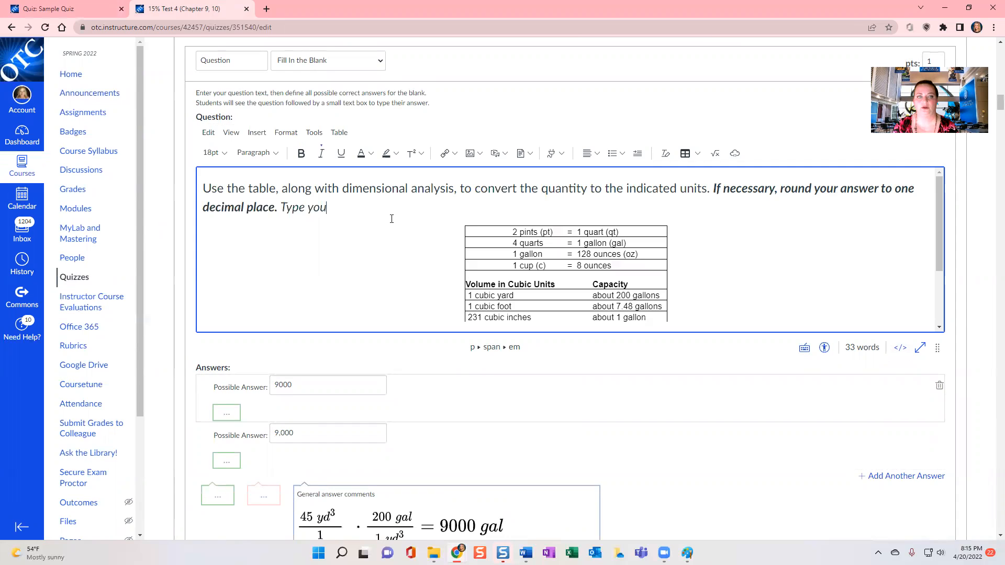
type("r final answer into t")
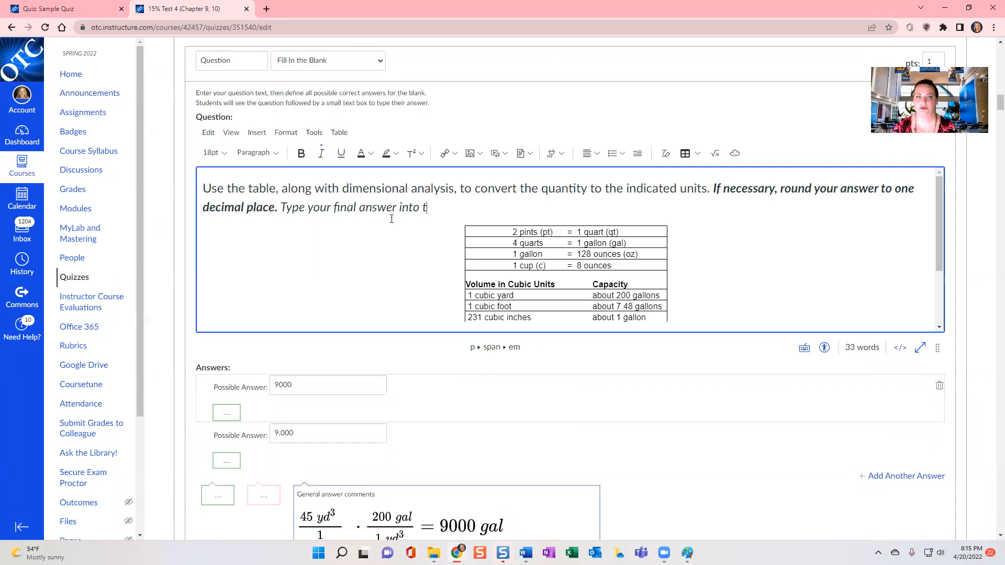
type("he text box")
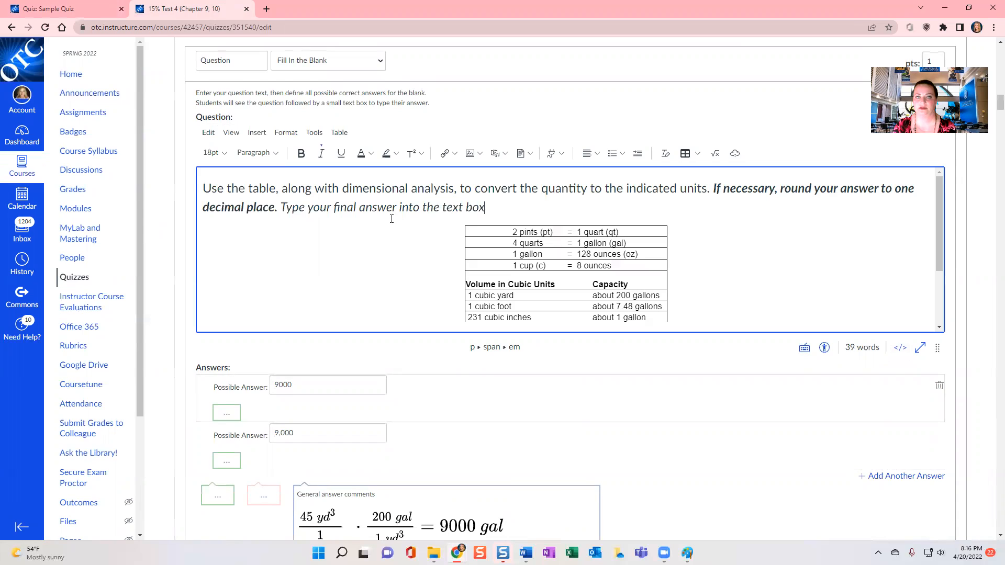
type(", but show your work ")
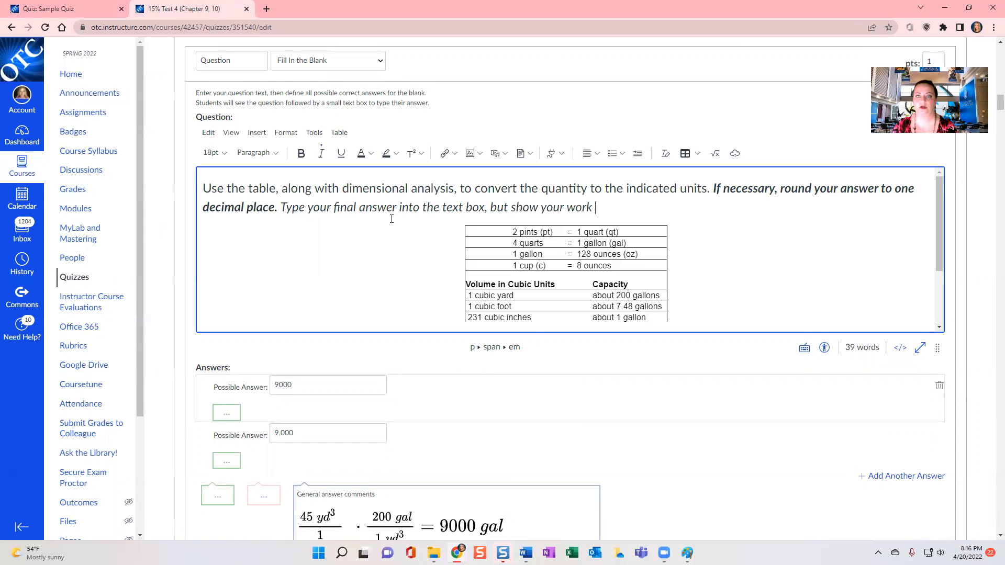
type("on your own  paper.")
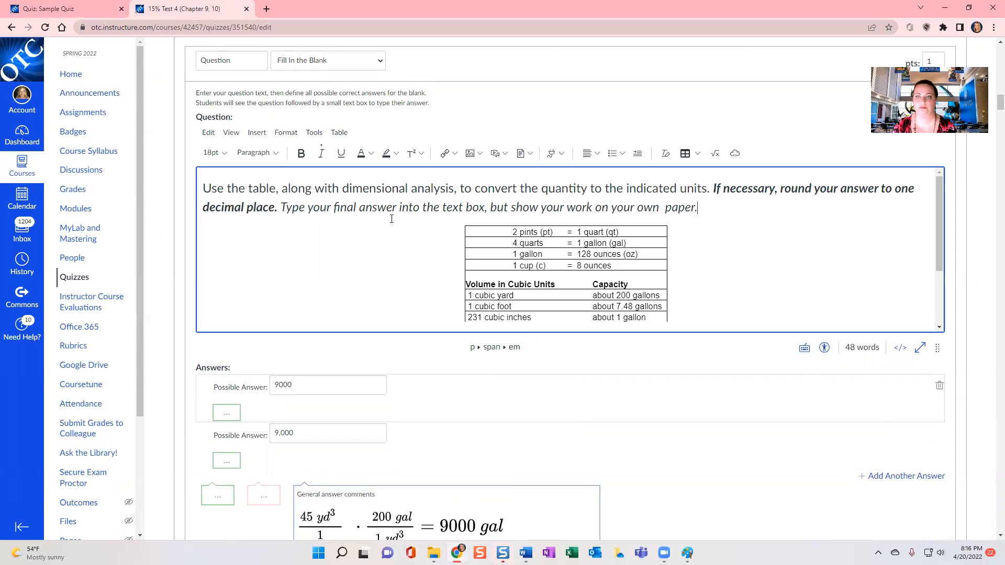
- Colour the added answer-entry instruction red and update the 45 yd³ to gal question
left_click_drag(697, 208, 280, 205)
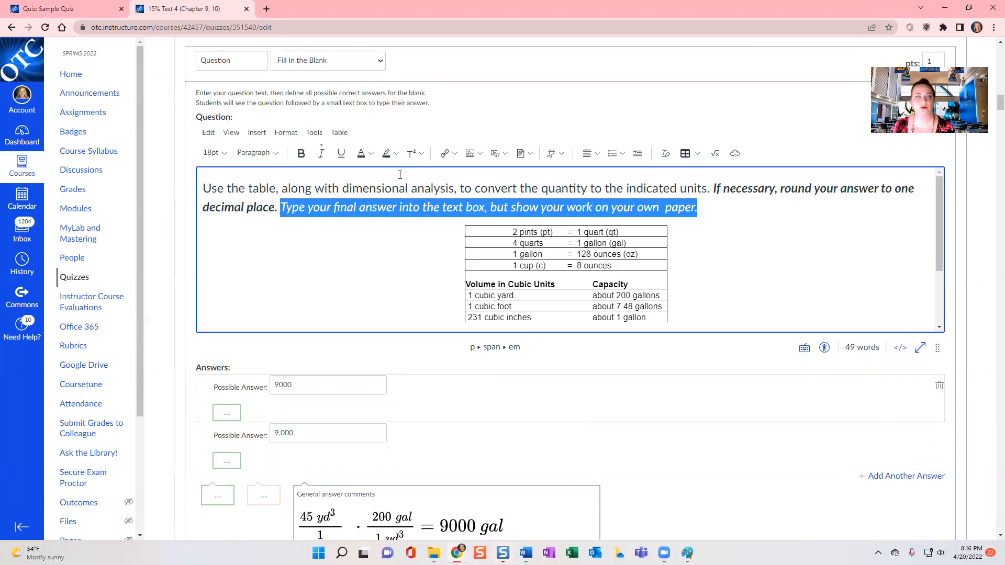
left_click(370, 154)
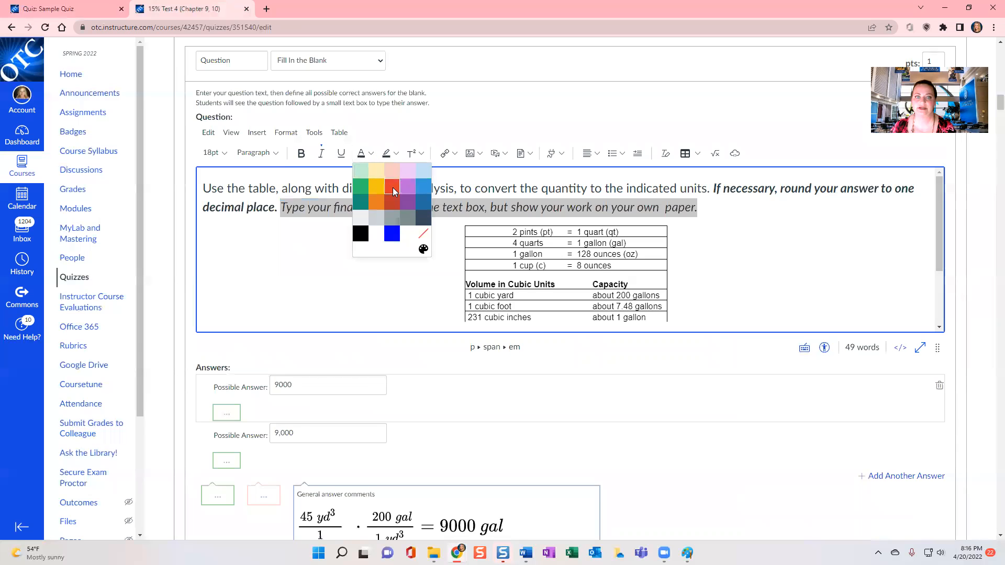
left_click(393, 188)
scroll(674, 474, "down", 9)
scroll(674, 473, "up", 3)
scroll(667, 292, "down", 6)
scroll(846, 345, "up", 2)
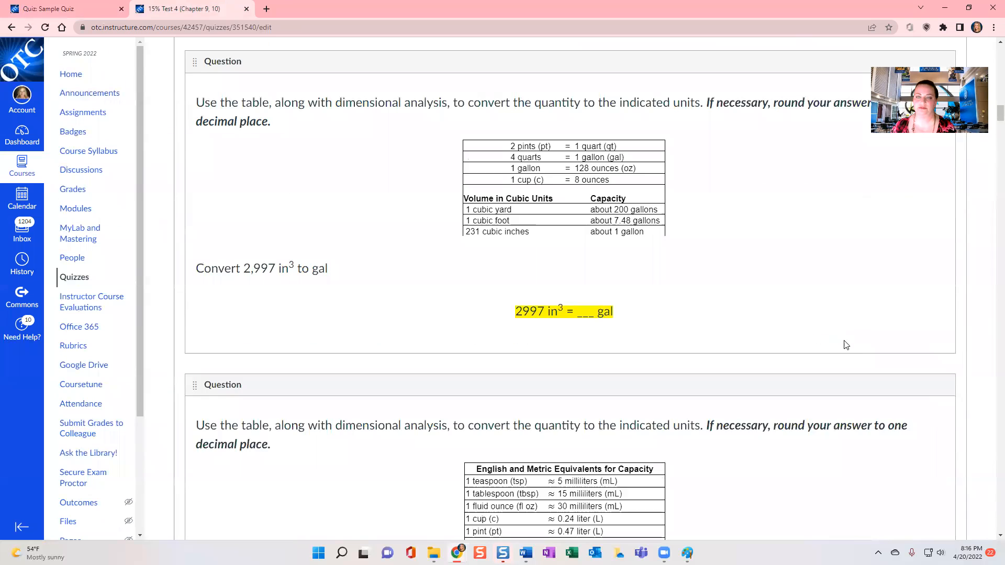
- Look over the Dimensional Analysis group and the property area questions above it in the test
scroll(846, 345, "up", 4)
scroll(834, 343, "up", 4)
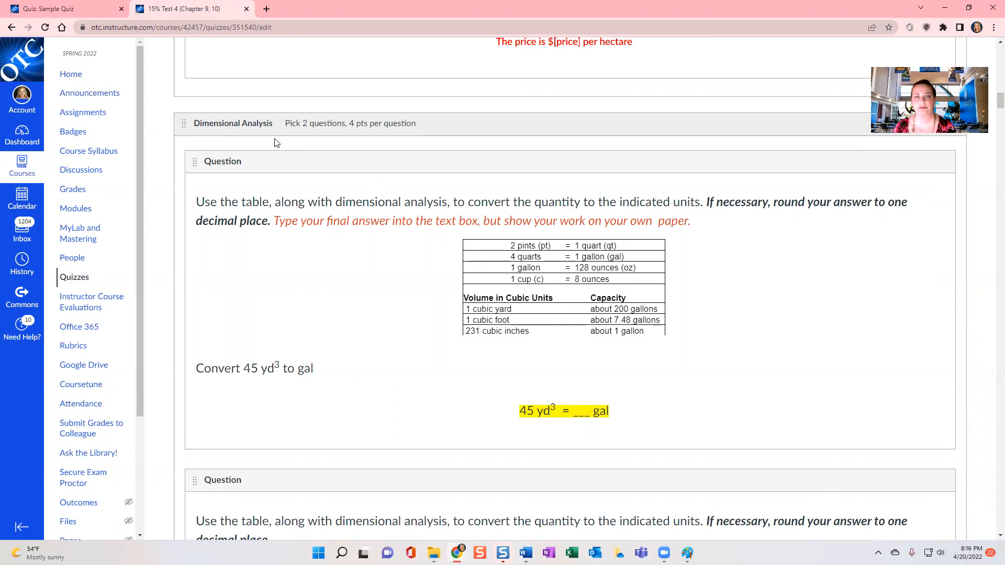
scroll(330, 225, "down", 8)
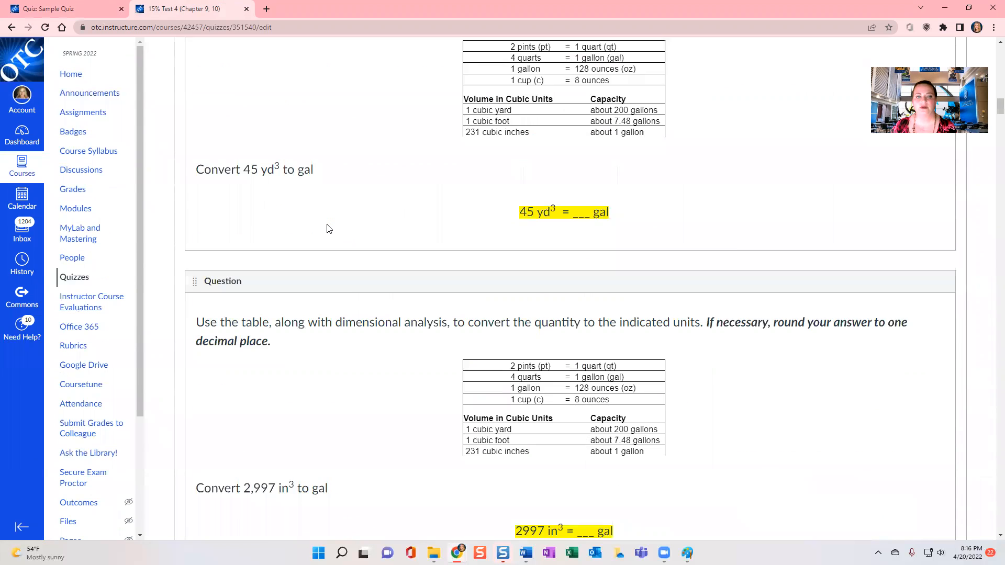
scroll(335, 230, "up", 12)
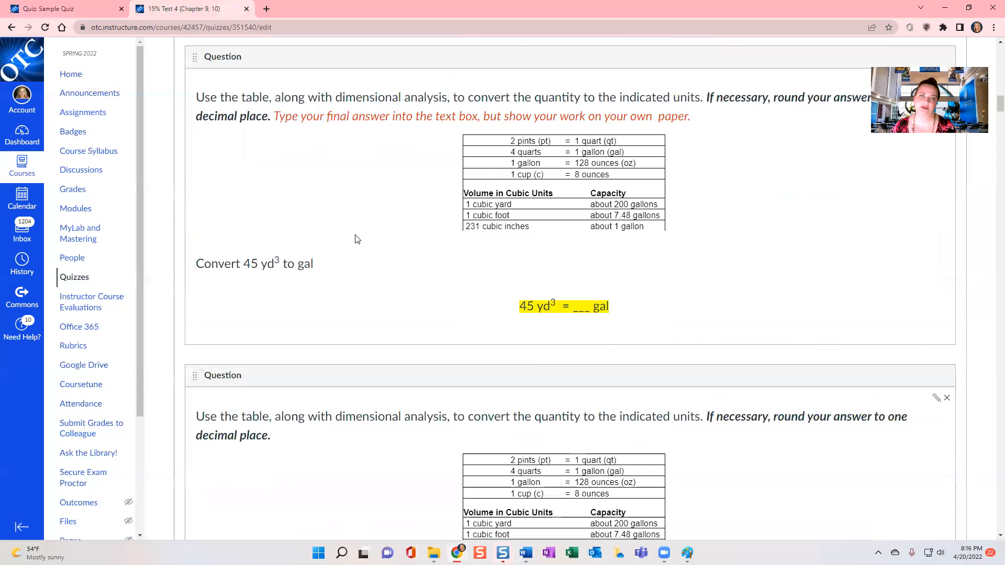
scroll(351, 233, "up", 7)
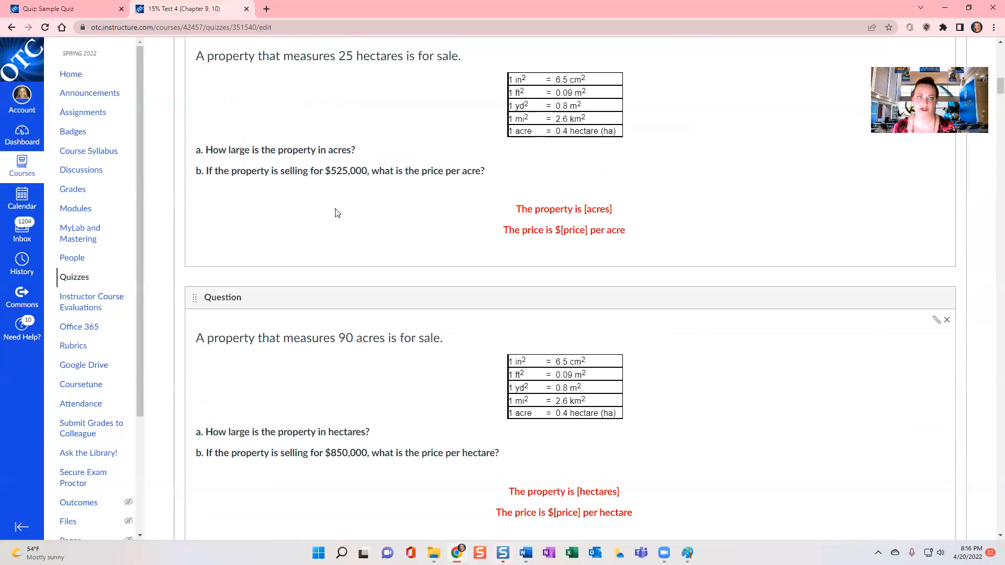
- Return to the Sample Quiz preview and reopen the quiz's questions for editing
left_click(69, 9)
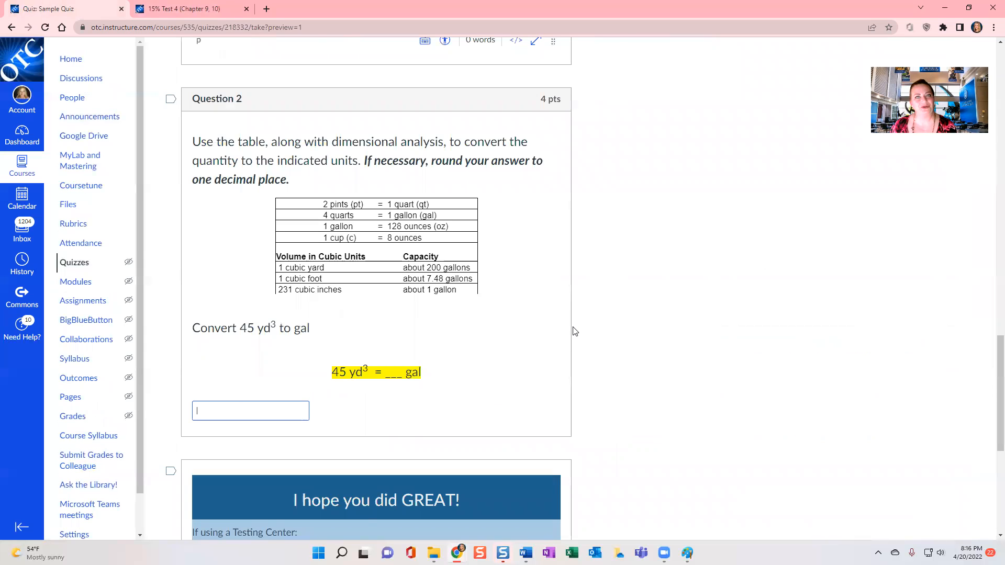
scroll(576, 331, "up", 20)
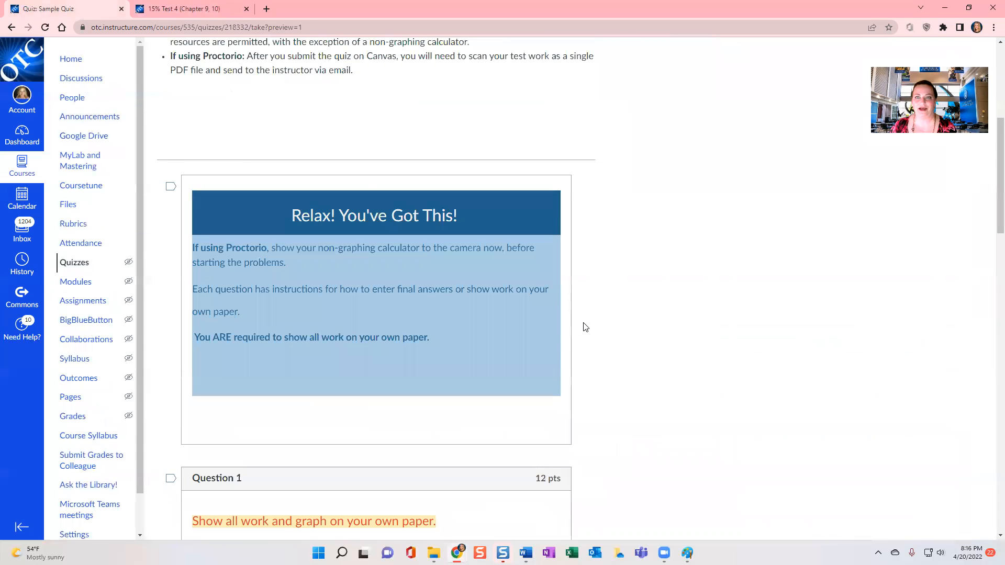
left_click(656, 103)
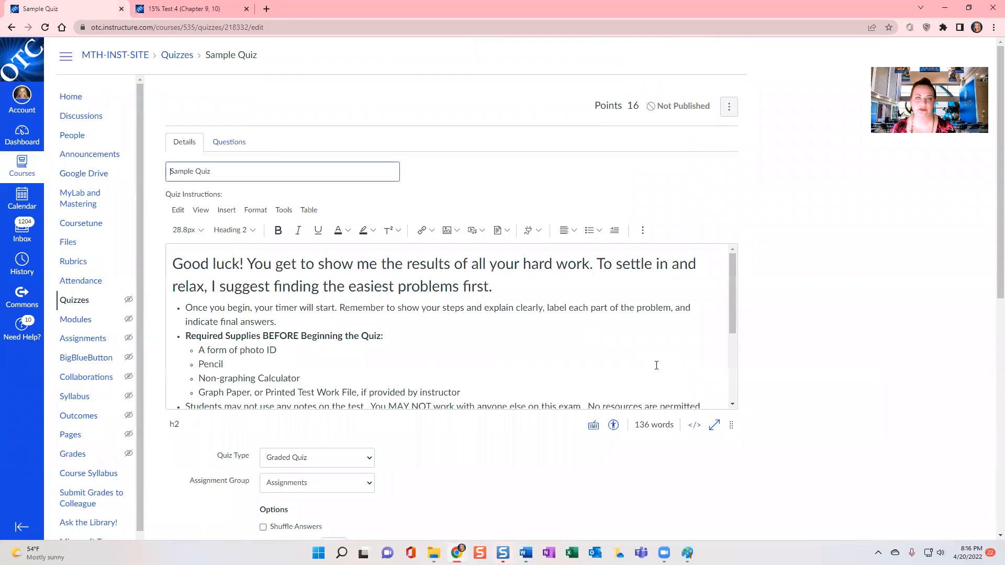
left_click(229, 142)
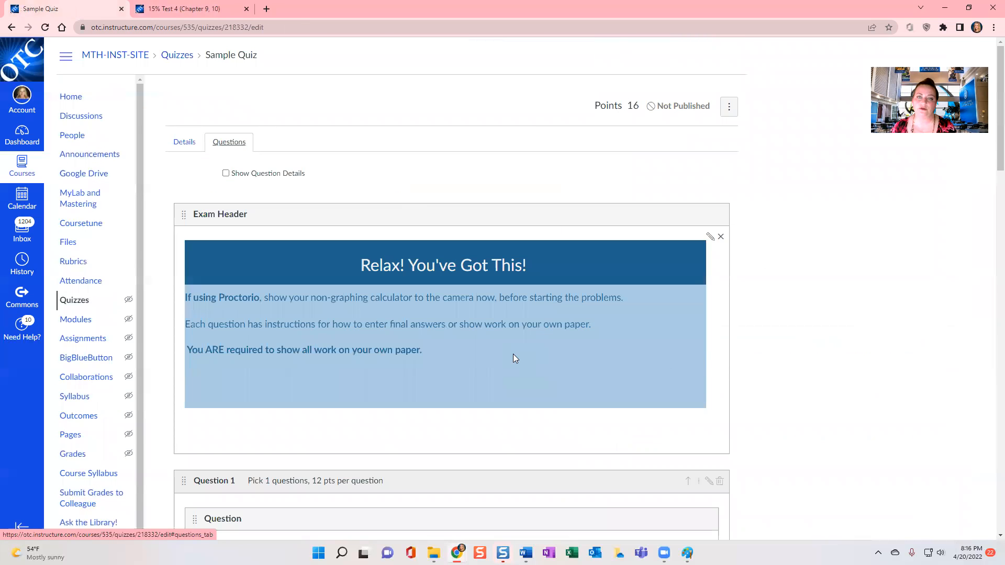
- Add a new question to the Sample Quiz and set its type to Fill In Multiple Blanks
scroll(597, 335, "down", 8)
scroll(597, 334, "down", 15)
left_click(359, 463)
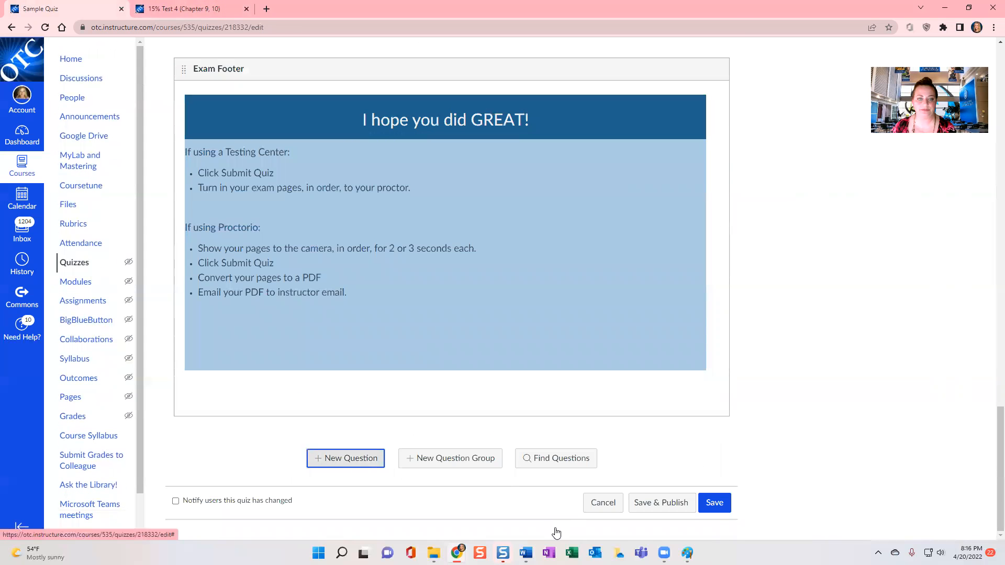
left_click(340, 91)
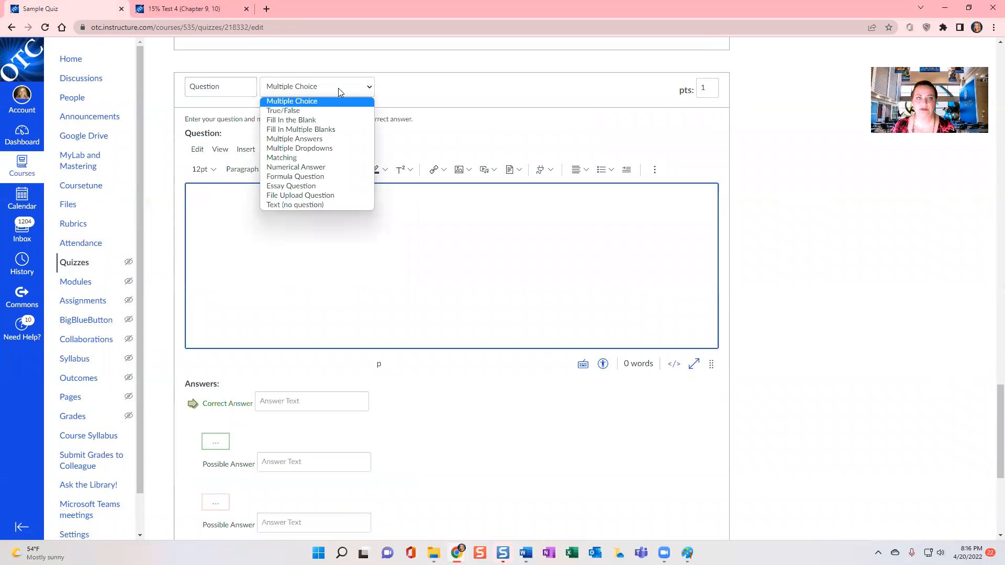
left_click(324, 130)
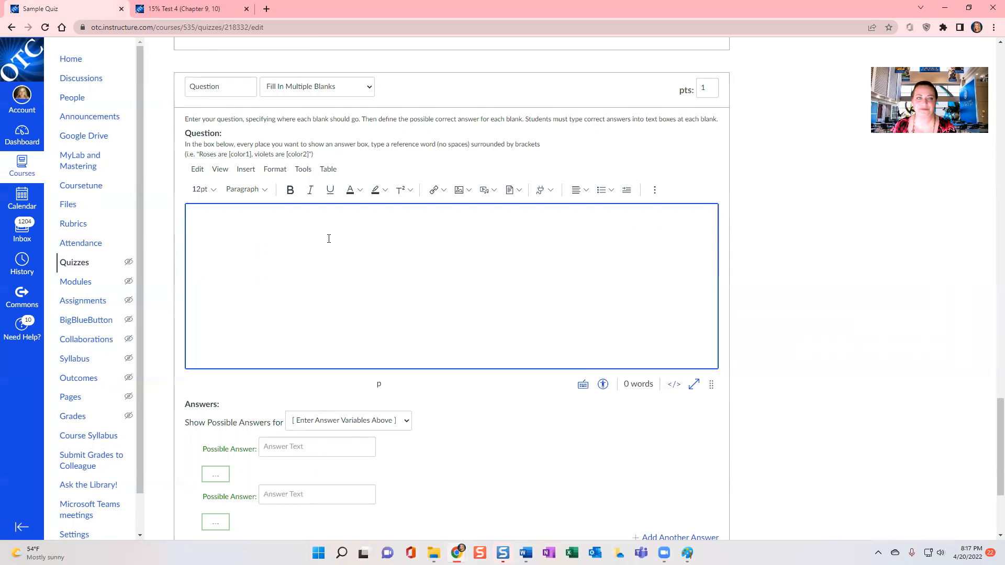
- Open the 65-acre property question in the test's Property Area Conversion group for editing and examine its table and bracketed blanks
left_click(203, 9)
scroll(454, 352, "up", 12)
scroll(466, 350, "up", 6)
scroll(482, 354, "down", 4)
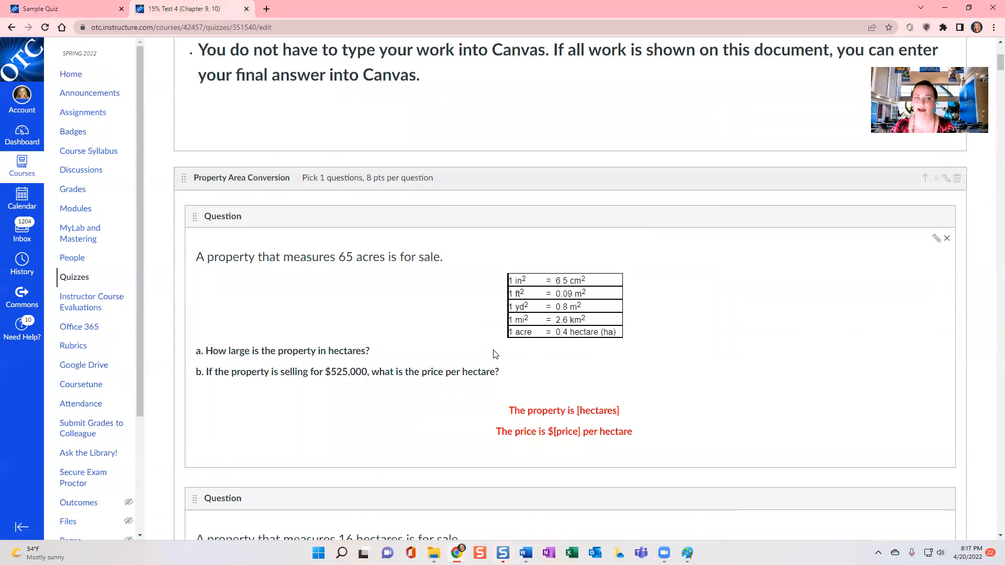
scroll(493, 354, "down", 1)
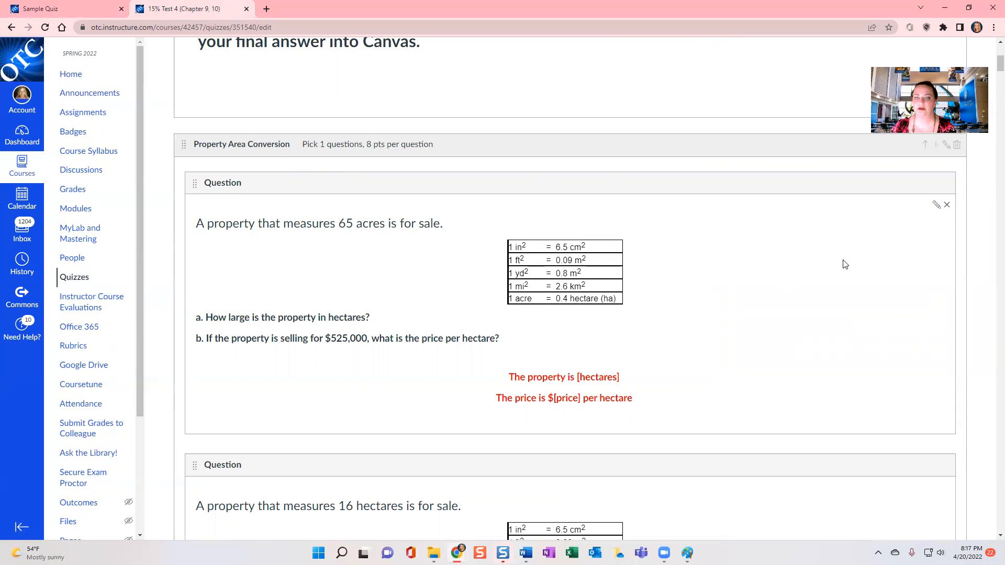
left_click(704, 449)
scroll(655, 392, "down", 1)
scroll(654, 392, "up", 1)
scroll(529, 164, "down", 2)
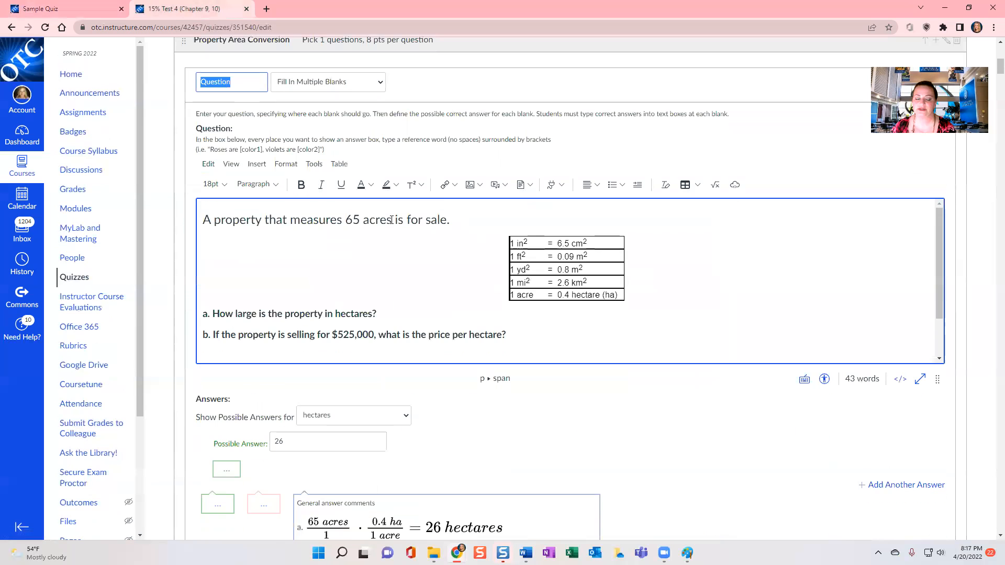
left_click(575, 255)
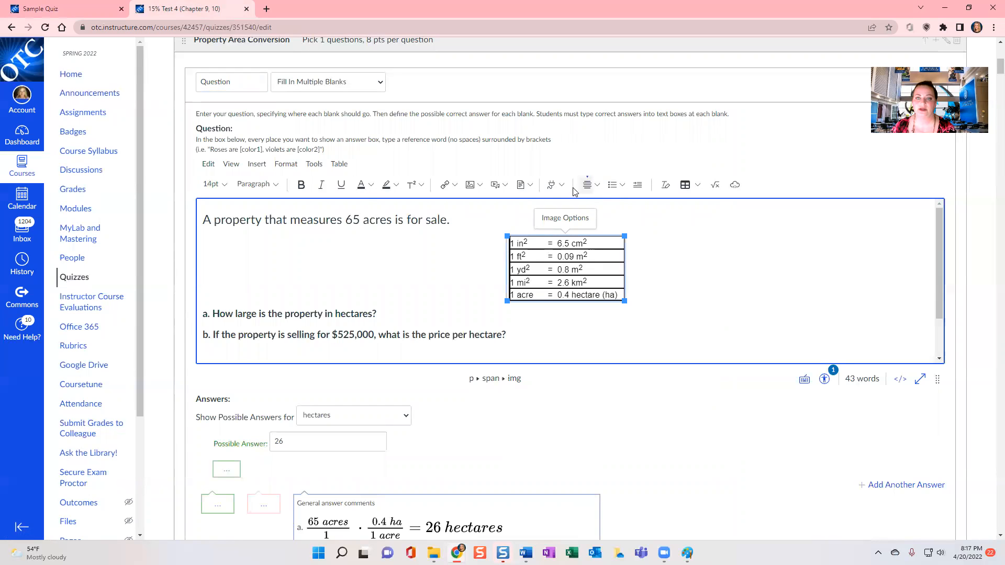
scroll(354, 314, "down", 1)
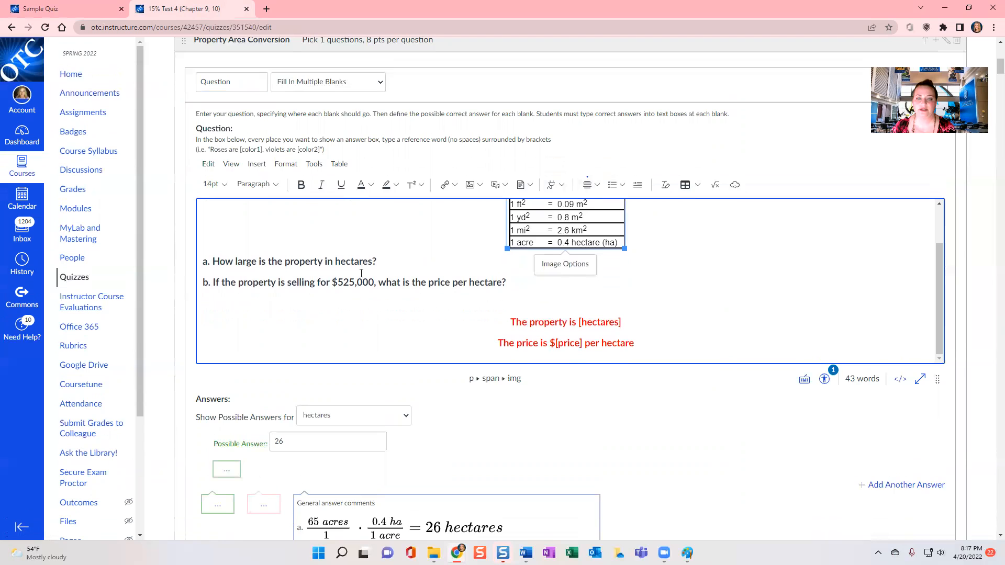
- Copy the 65-acre question's HTML source into the new Sample Quiz question and return to the visual editor
left_click(901, 379)
key("ctrl+a")
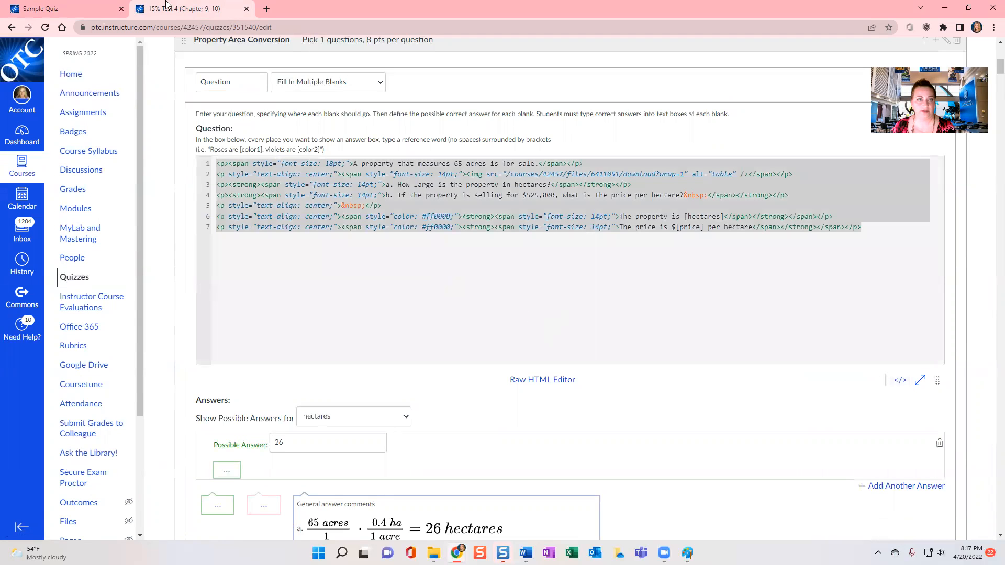
left_click(70, 7)
left_click(674, 384)
key("ctrl+v")
left_click(674, 385)
scroll(417, 309, "down", 2)
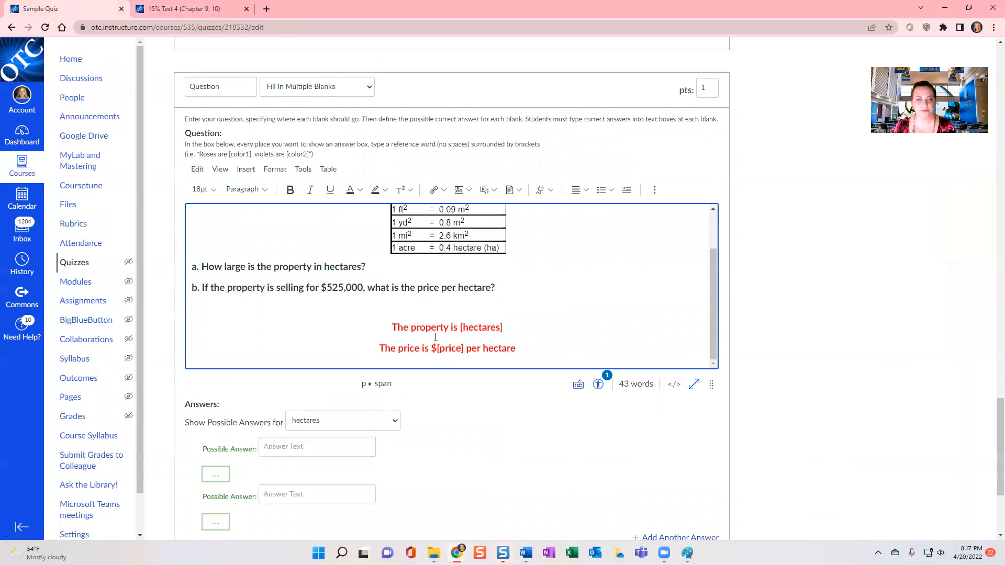
- Review the pasted property question, its [hectares] and [price] blanks, and the possible-answer fields
left_click(528, 350)
scroll(492, 267, "up", 2)
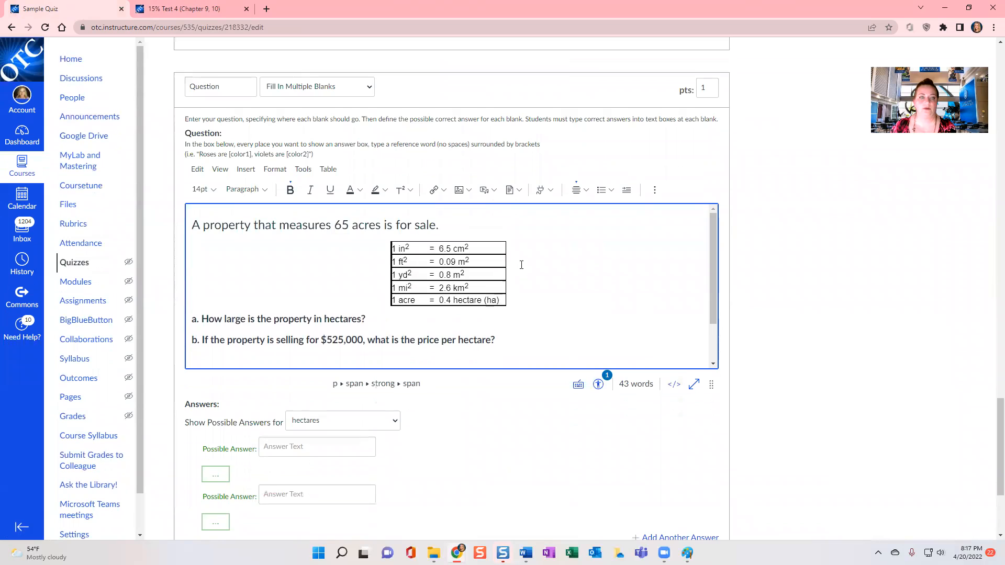
scroll(504, 258, "down", 2)
scroll(595, 422, "down", 2)
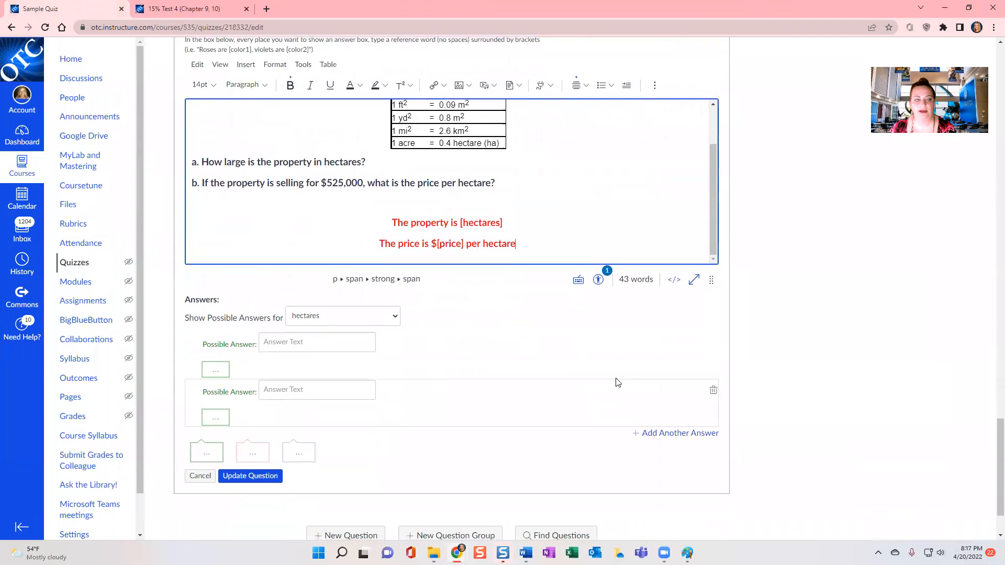
scroll(553, 182, "up", 2)
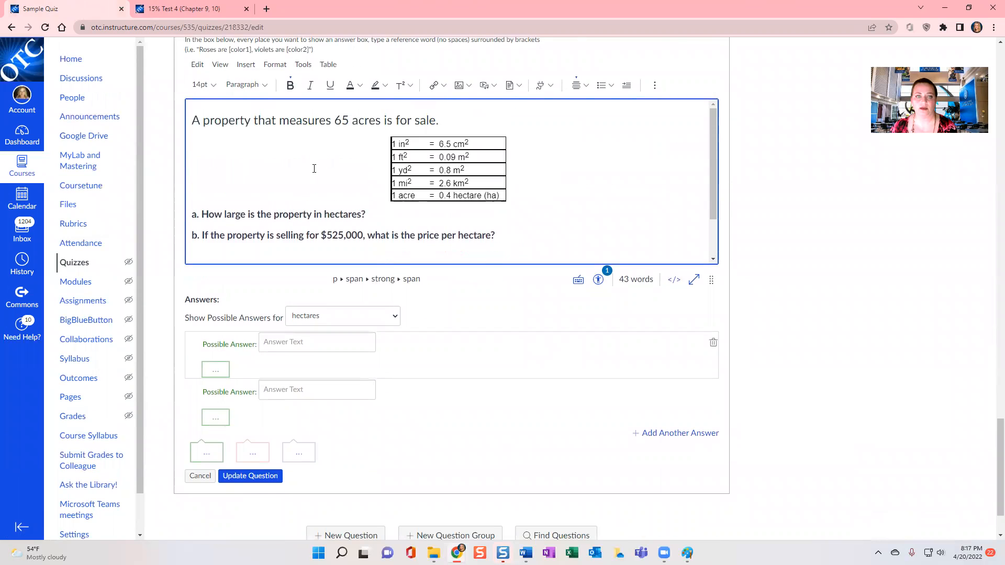
scroll(321, 183, "down", 2)
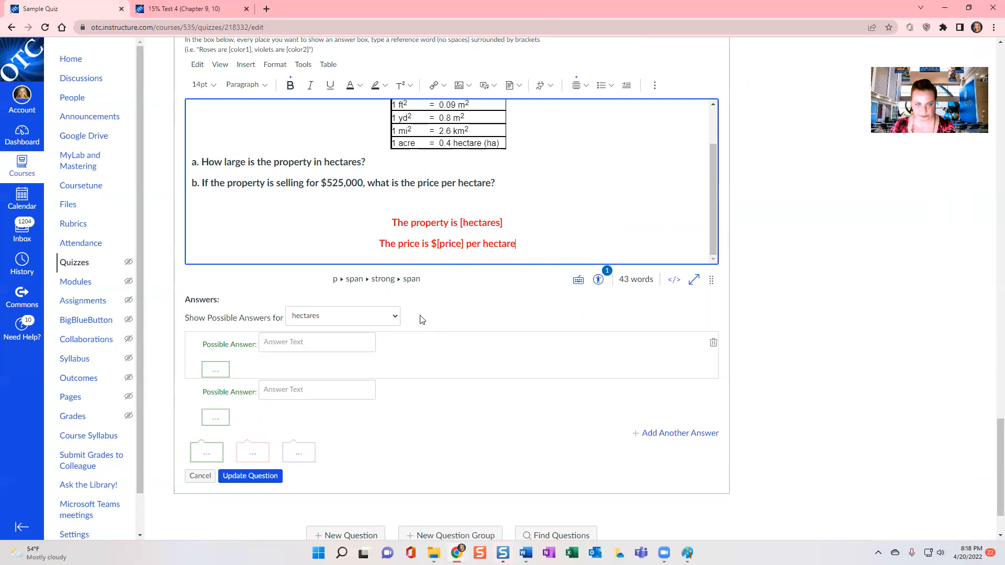
scroll(451, 261, "down", 1)
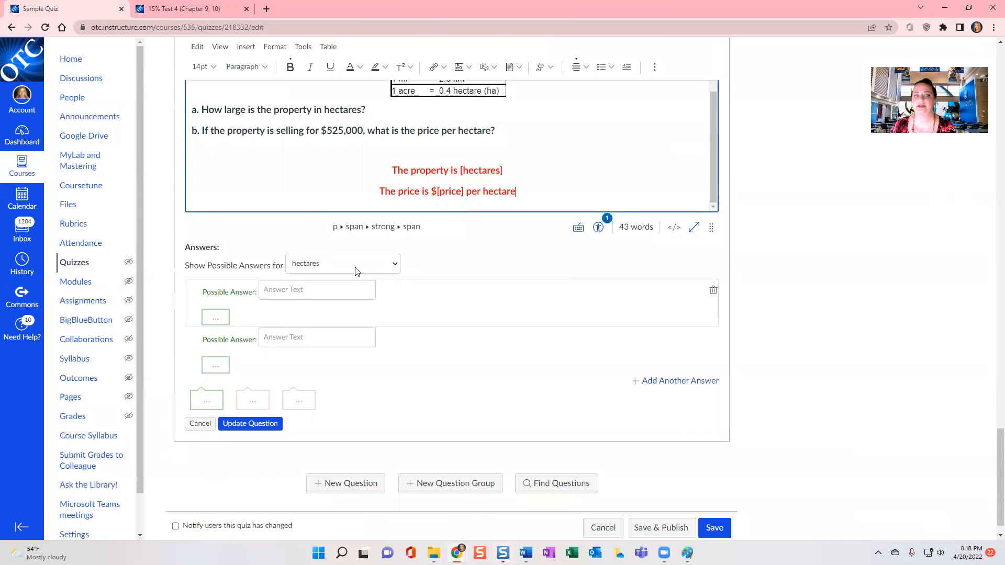
- Examine which blanks of the property question are available for defining possible answers
left_click(355, 264)
left_click(436, 255)
left_click(388, 264)
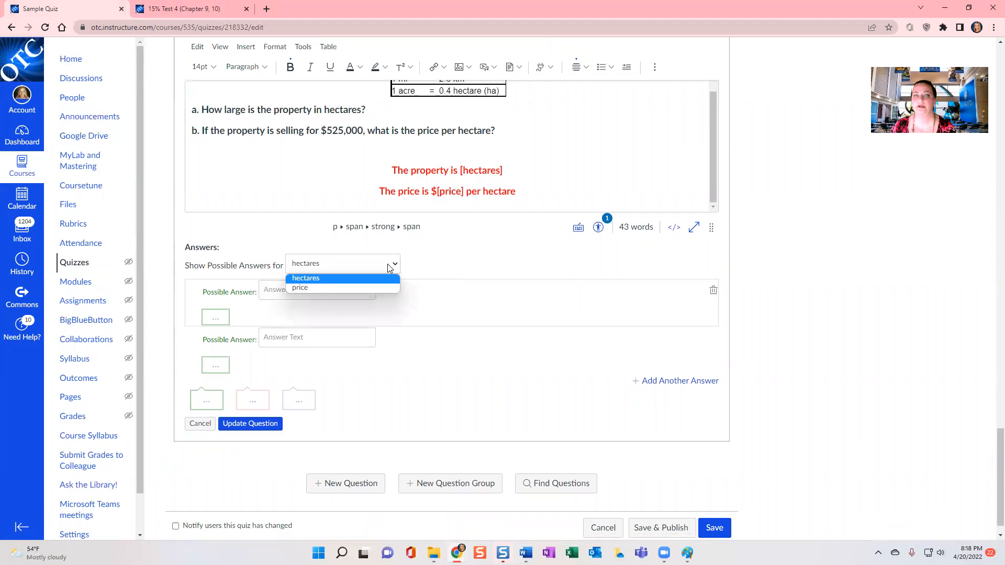
left_click(385, 267)
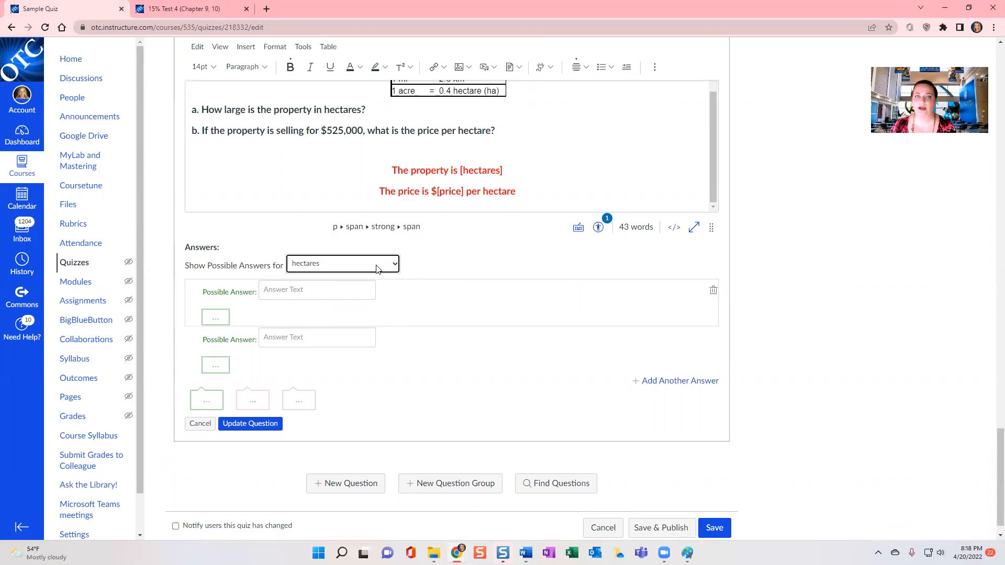
left_click(376, 267)
left_click(371, 282)
left_click(342, 287)
left_click(396, 301)
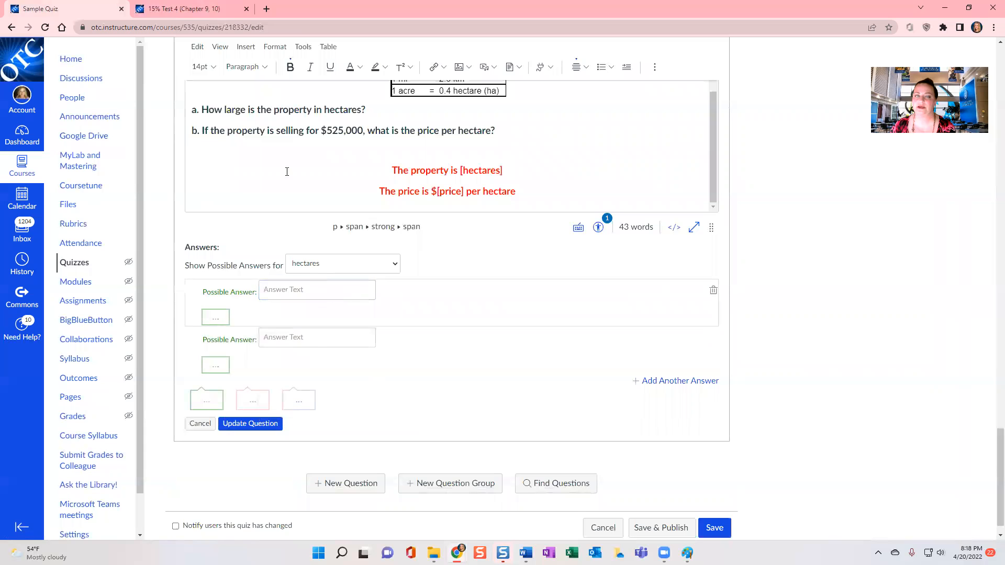
- Set 26 from the existing test question as the hectares blank's possible answer and delete the empty second answer
left_click(188, 13)
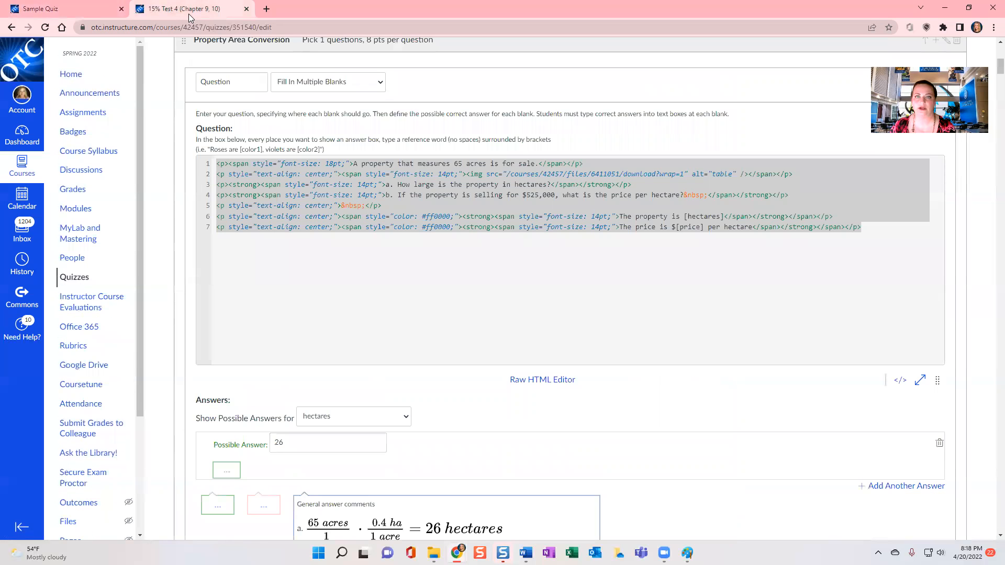
scroll(318, 321, "down", 4)
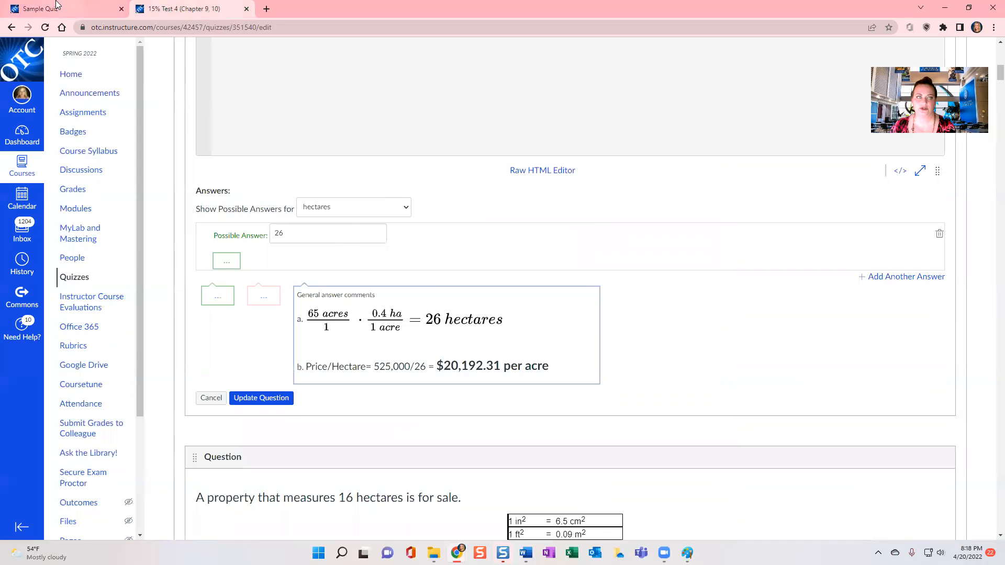
left_click(68, 8)
left_click(323, 289)
type("26")
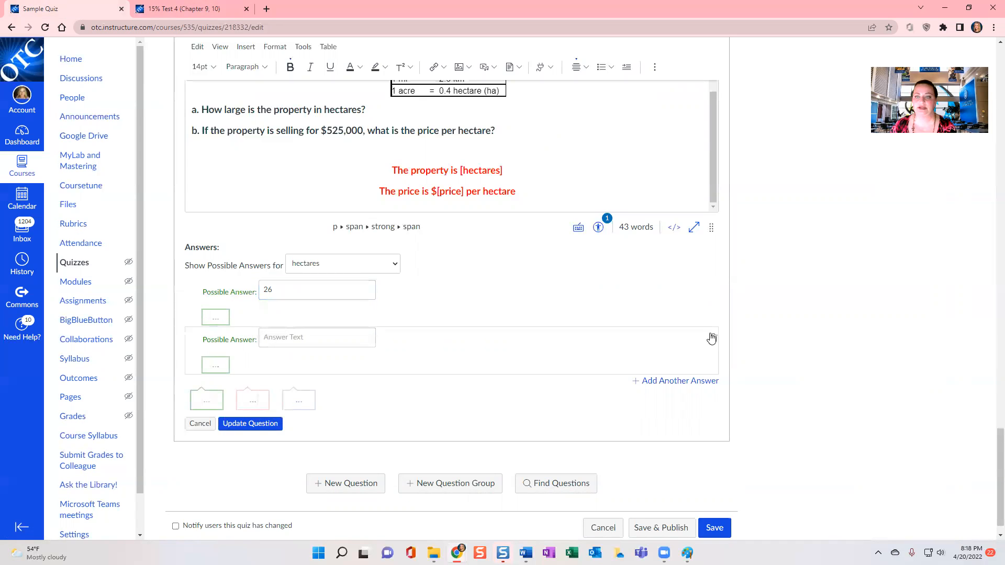
left_click(713, 338)
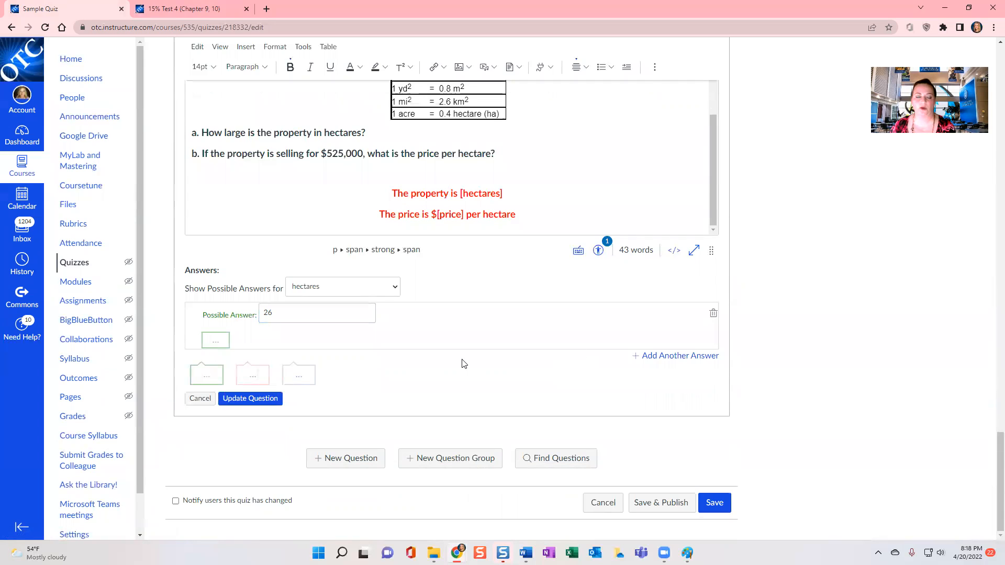
- Copy $20,192.31 from the existing test question's answer comment into the first possible answer for the price blank
left_click(349, 291)
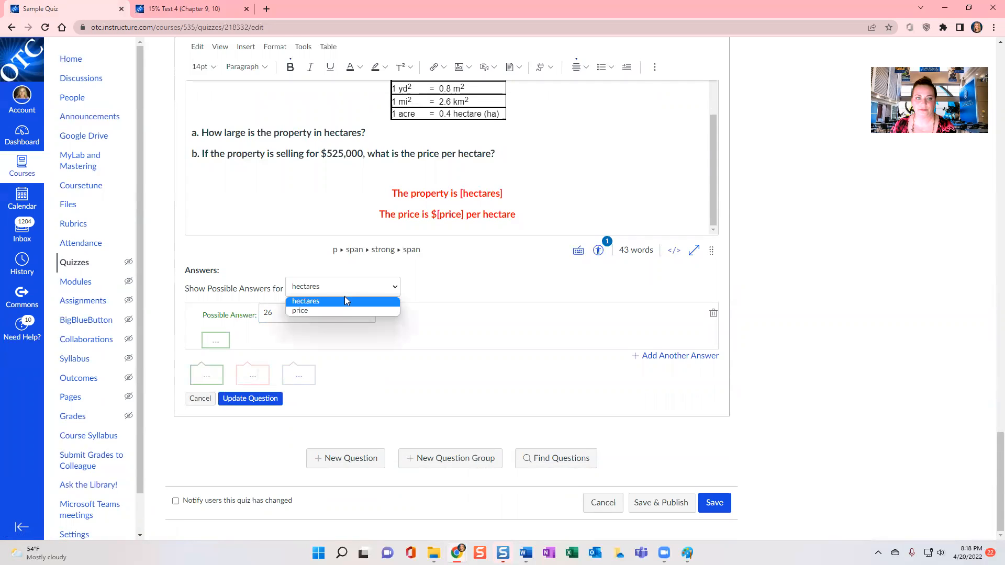
left_click(329, 312)
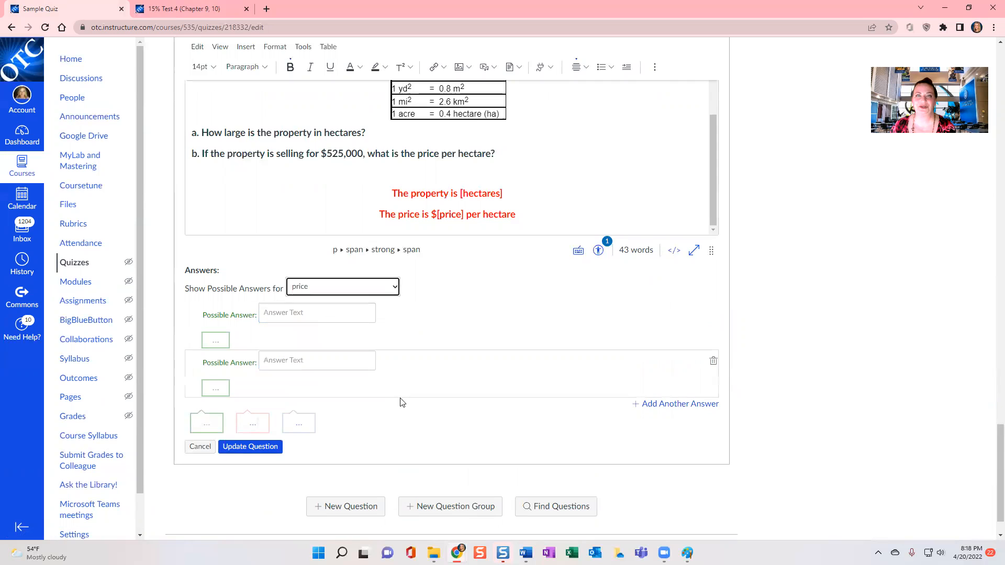
left_click(338, 314)
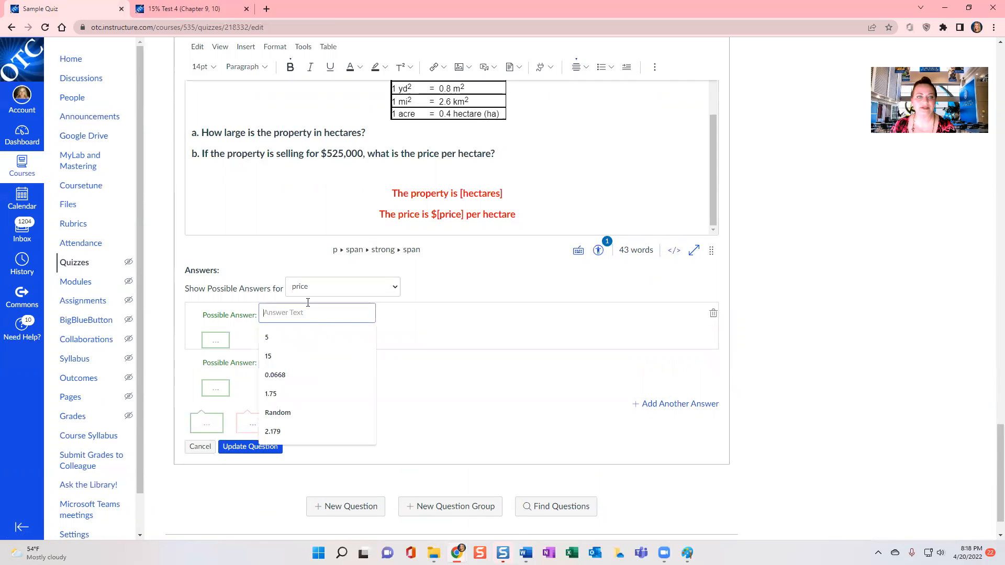
left_click(168, 11)
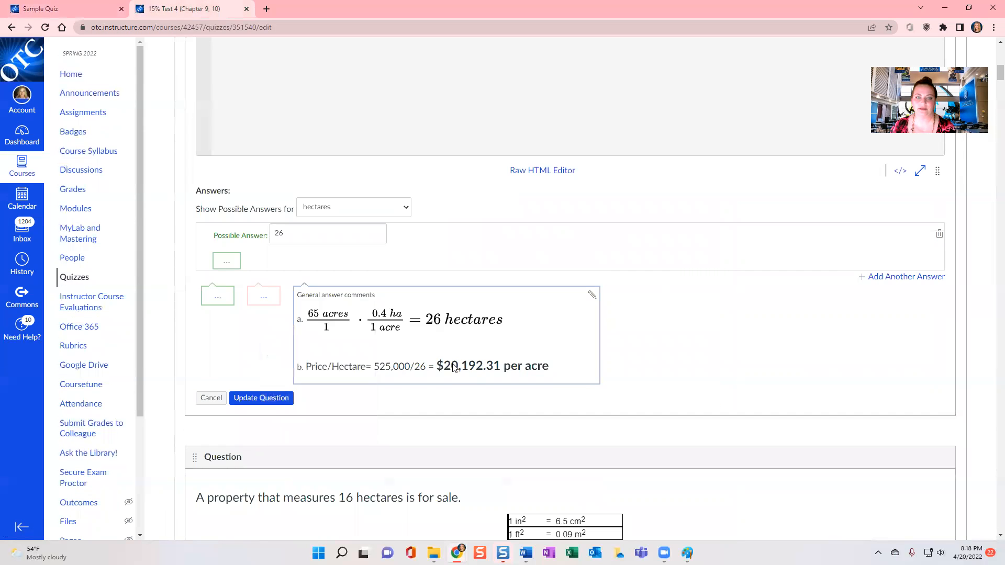
left_click_drag(437, 368, 501, 368)
key("ctrl+c")
left_click(63, 9)
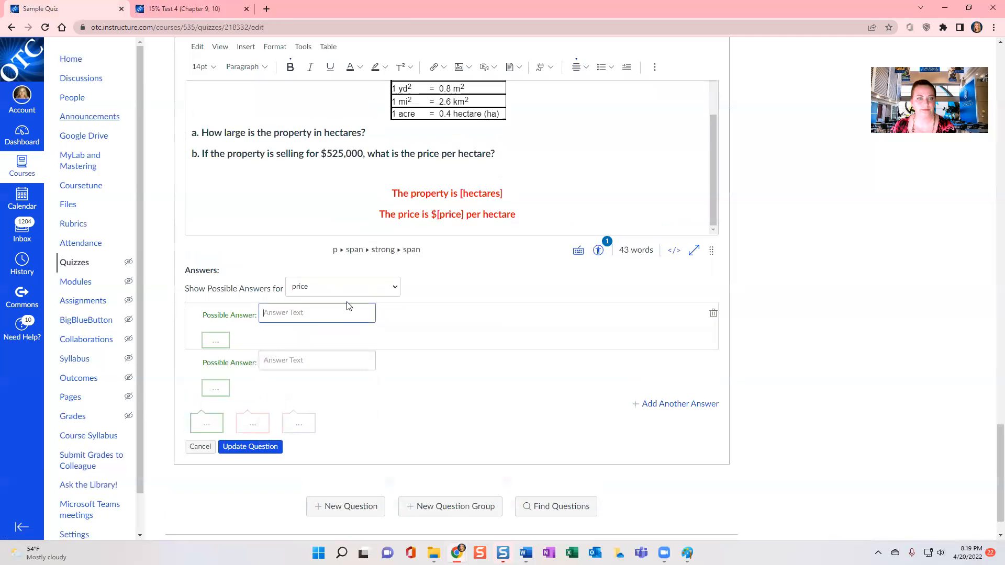
key("ctrl+v")
key("Escape")
- Enter 20,192.31 as the second possible answer for the price blank and add $20192.31 as the third
left_click(285, 365)
key("ctrl+v")
key("Escape")
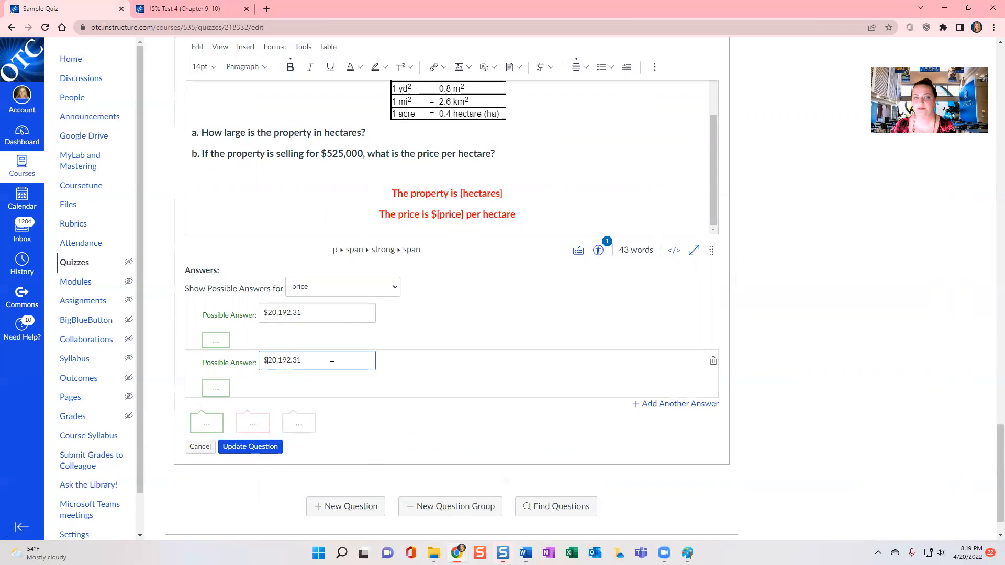
key("BackSpace")
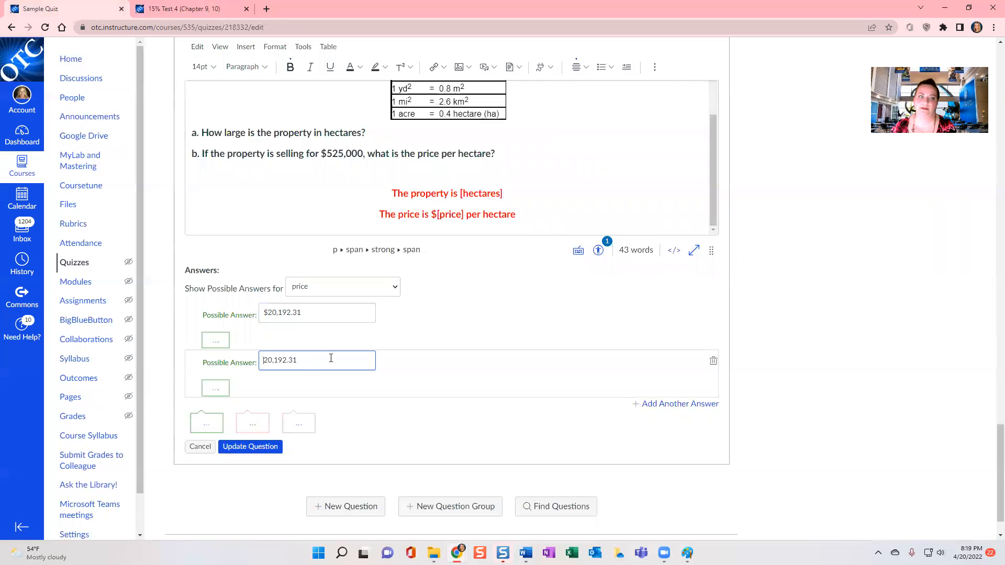
left_click(646, 404)
left_click(268, 411)
key("ctrl+v")
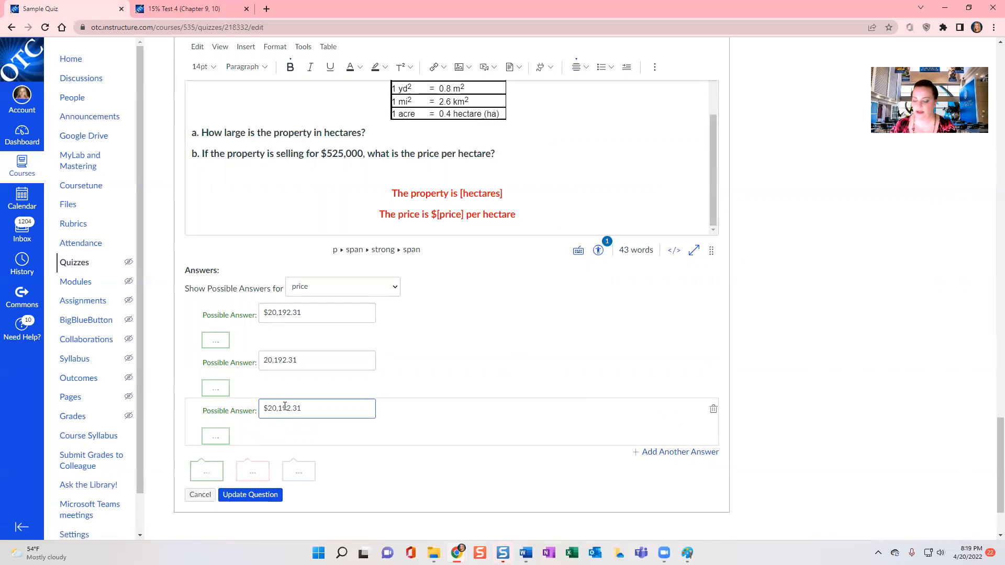
key("BackSpace")
- Add 20192.31, without dollar sign or comma, as the fourth possible answer for the price blank
left_click(661, 452)
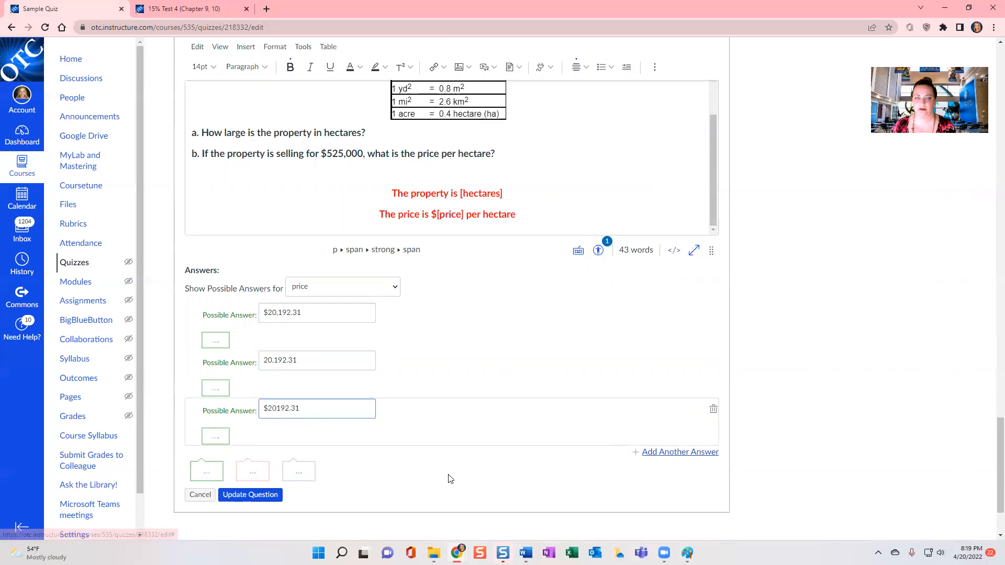
left_click(294, 455)
key("ctrl+v")
key("BackSpace")
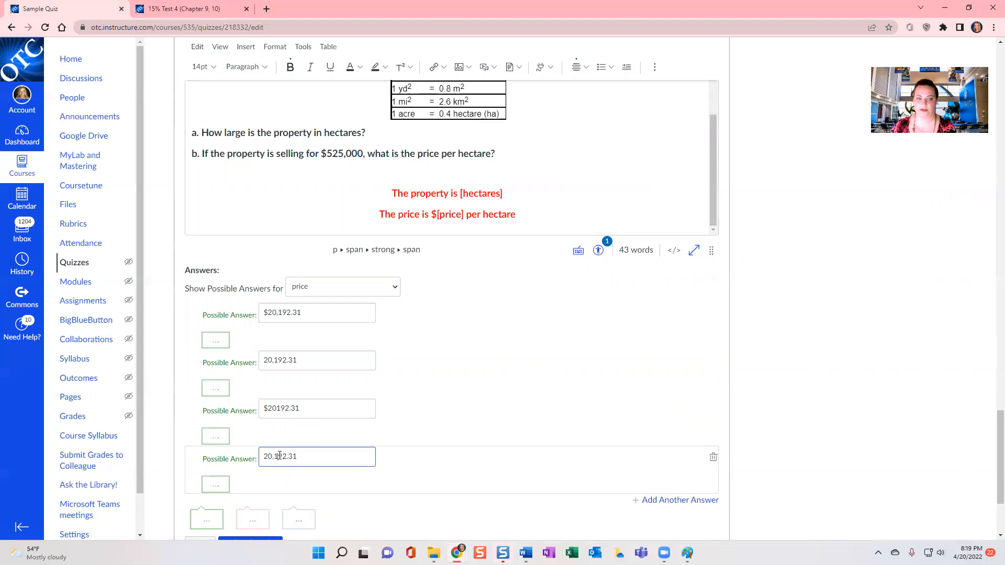
key("BackSpace")
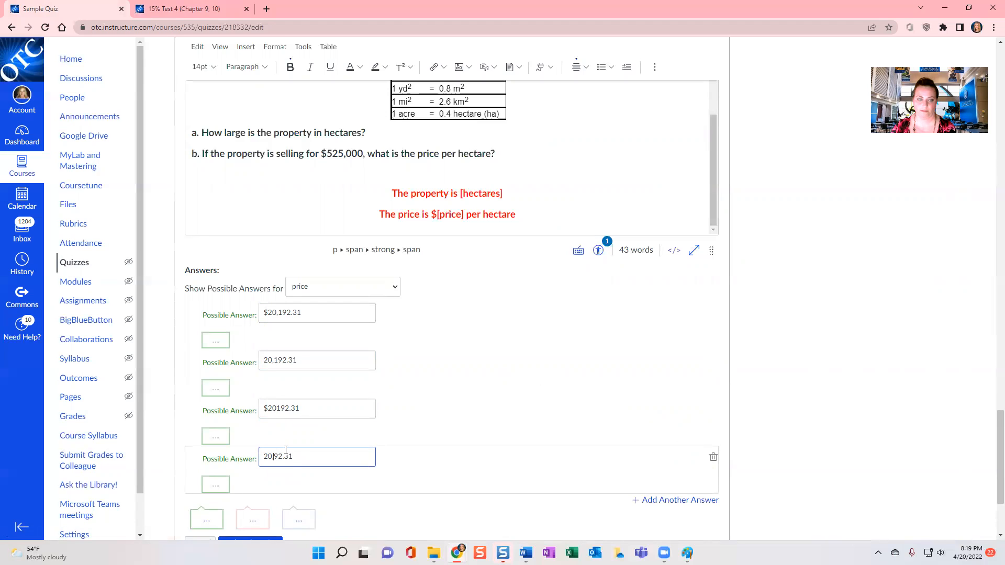
type("19")
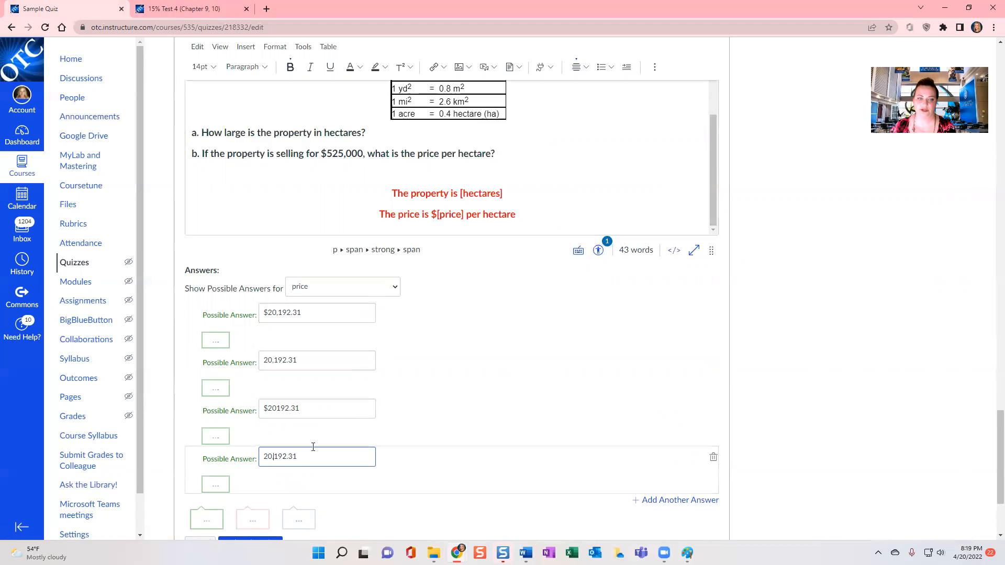
key("Left")
key("Left")
key("BackSpace")
- Review the worked solution in the existing test question's comment and enter "Answer key" as the new question's general answer comment
scroll(359, 393, "down", 2)
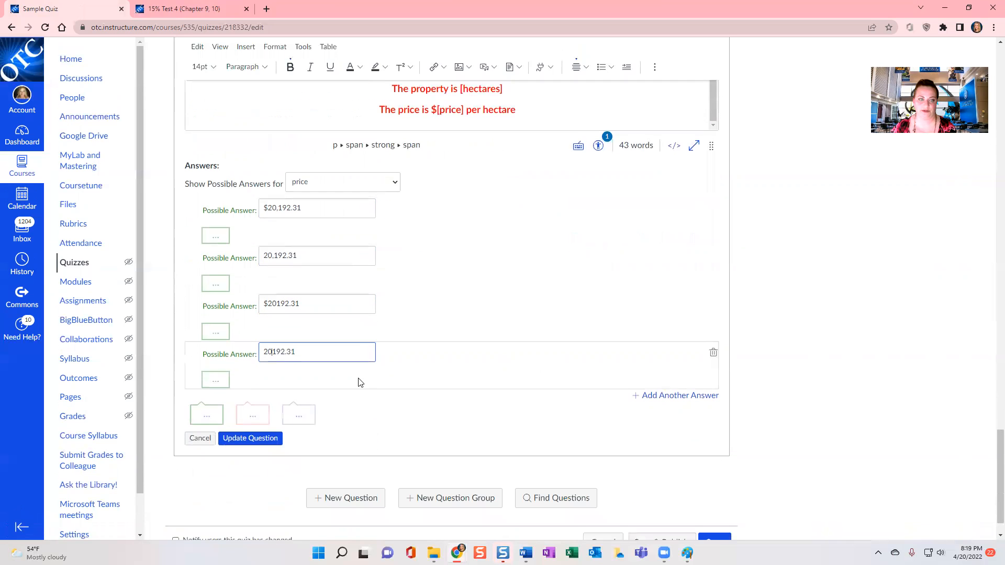
left_click(306, 420)
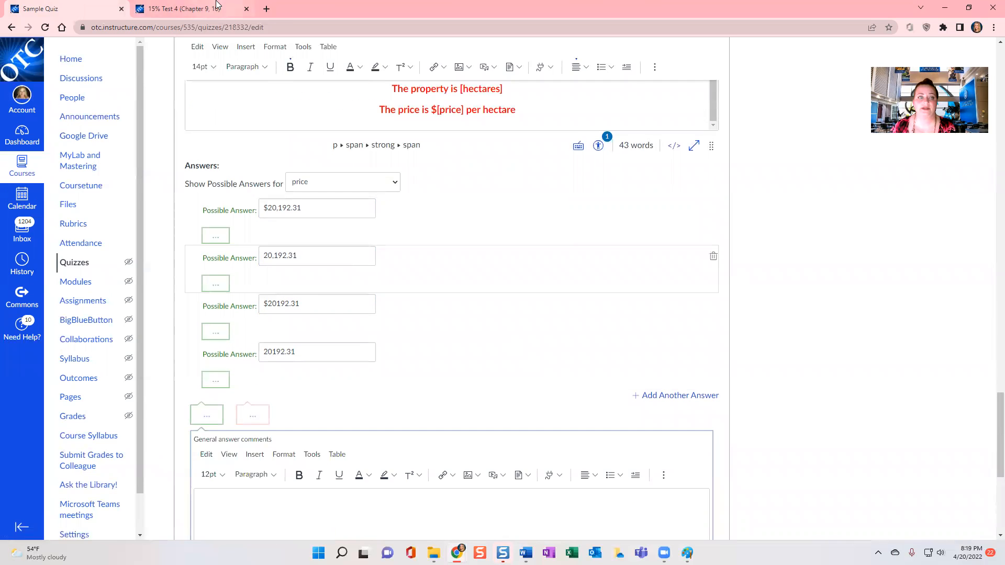
left_click(184, 9)
left_click(497, 311)
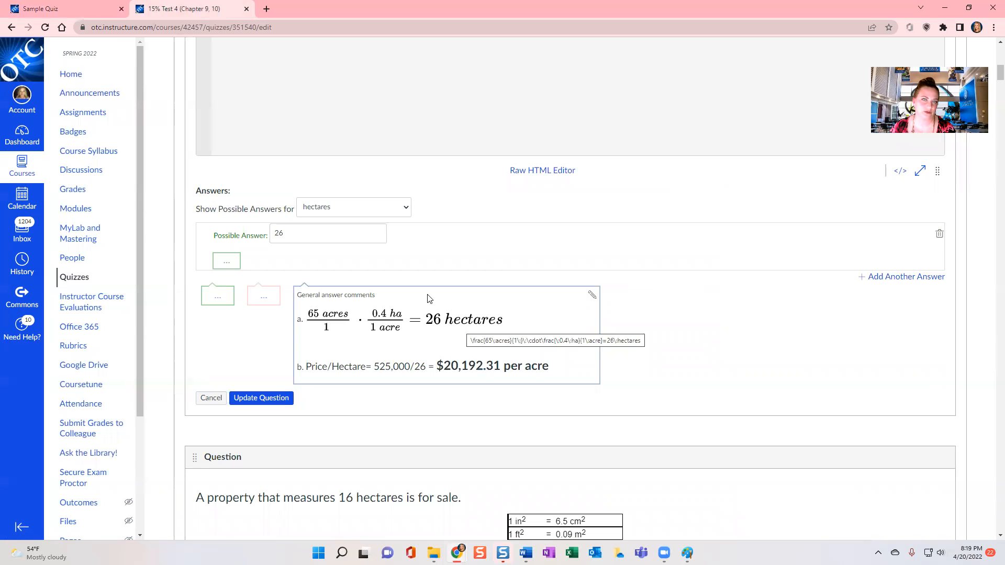
left_click(57, 9)
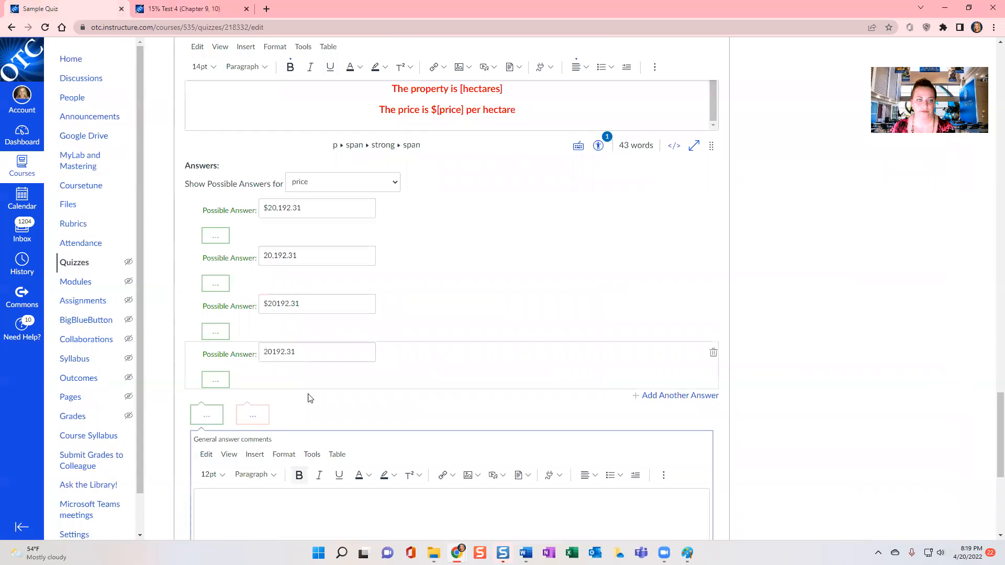
scroll(310, 401, "down", 2)
left_click(290, 402)
type("Answer")
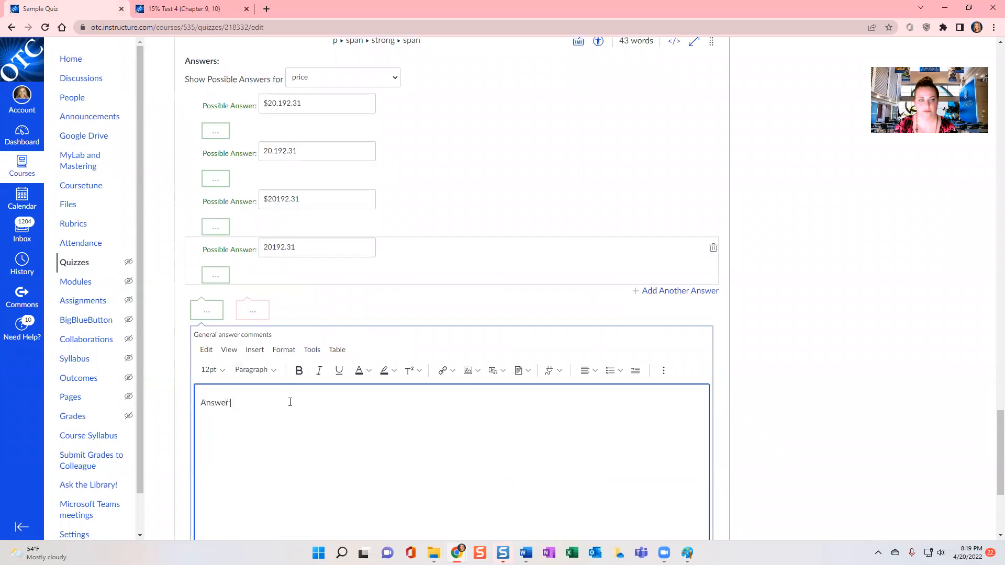
- Update the 65-acre property question and move it directly above the Exam Footer
scroll(315, 235, "down", 4)
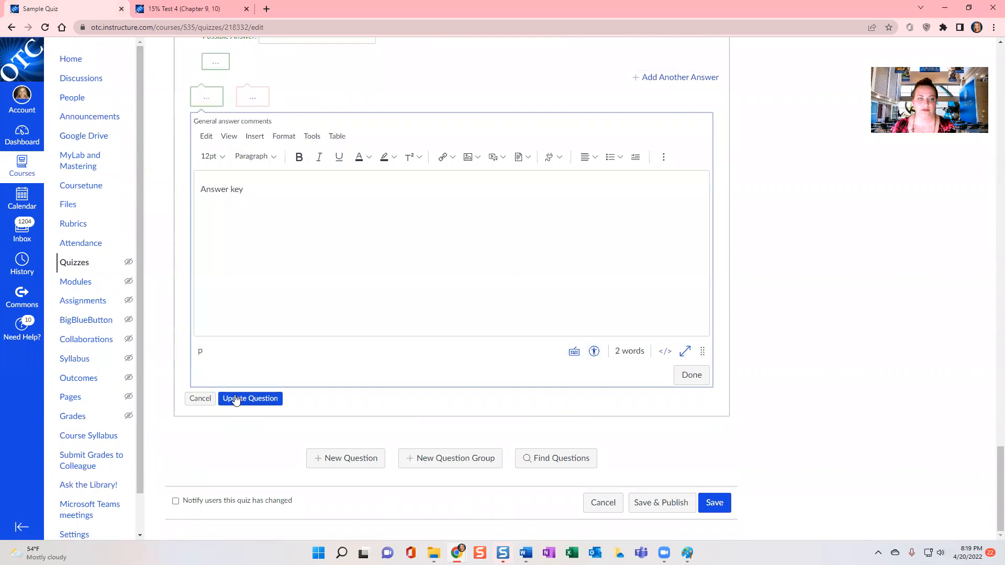
left_click(235, 400)
left_click_drag(184, 426, 199, 270)
scroll(879, 344, "down", 5)
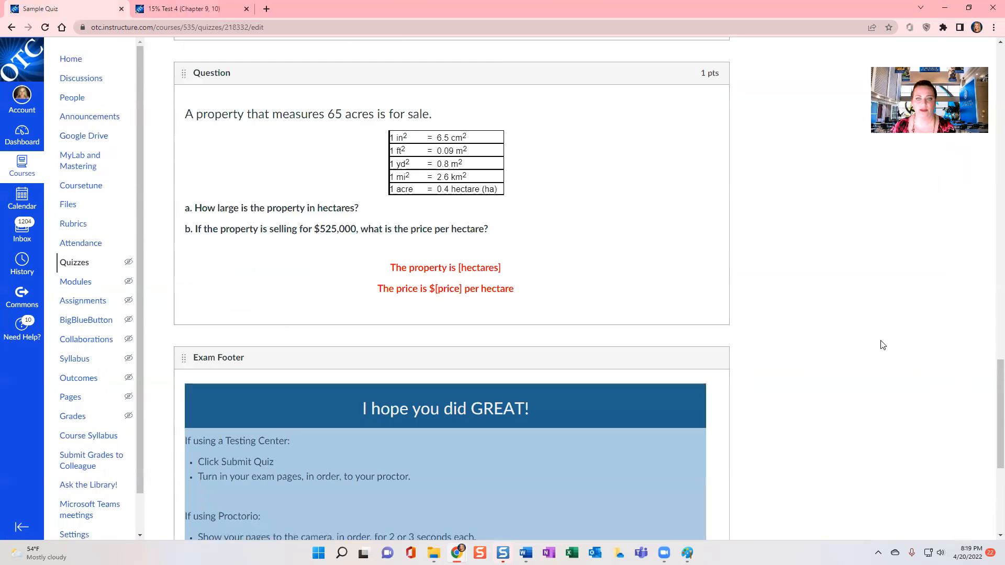
- Save the Sample Quiz and open its preview
scroll(879, 346, "down", 3)
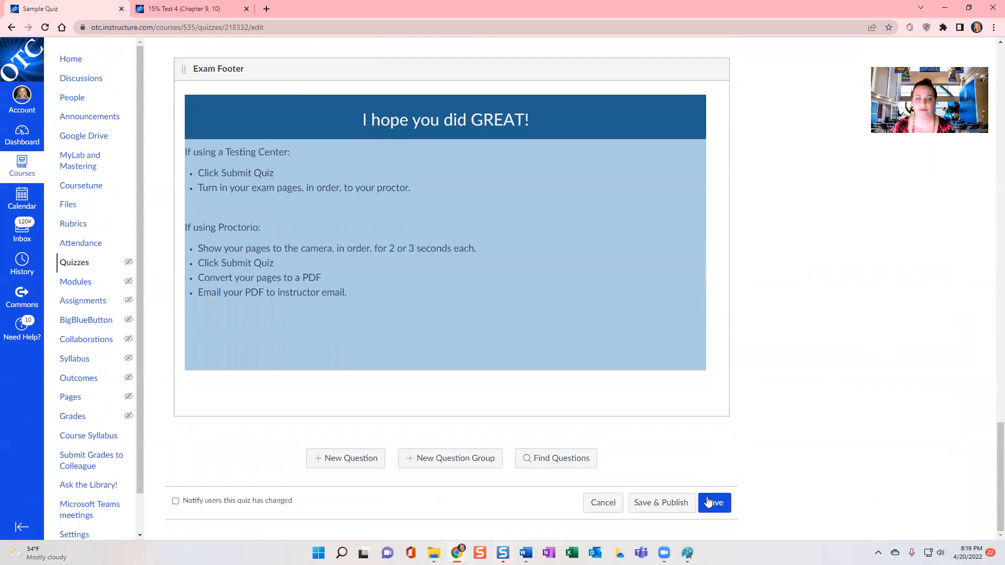
left_click(711, 503)
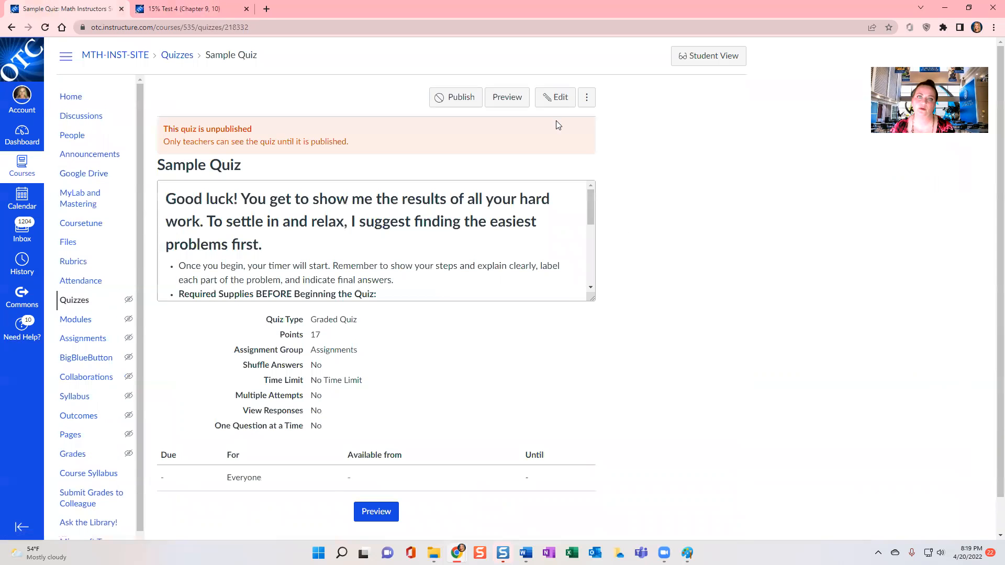
left_click(521, 108)
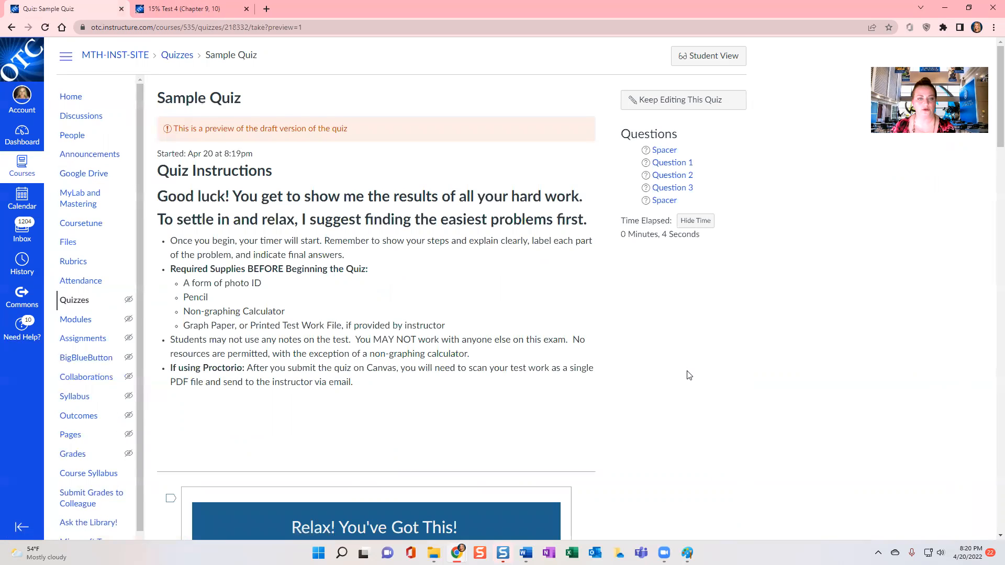
- Examine the single answer box of Question 2, the two inline blanks of Question 3 and the exam footer in the preview
scroll(623, 386, "down", 9)
scroll(623, 386, "down", 15)
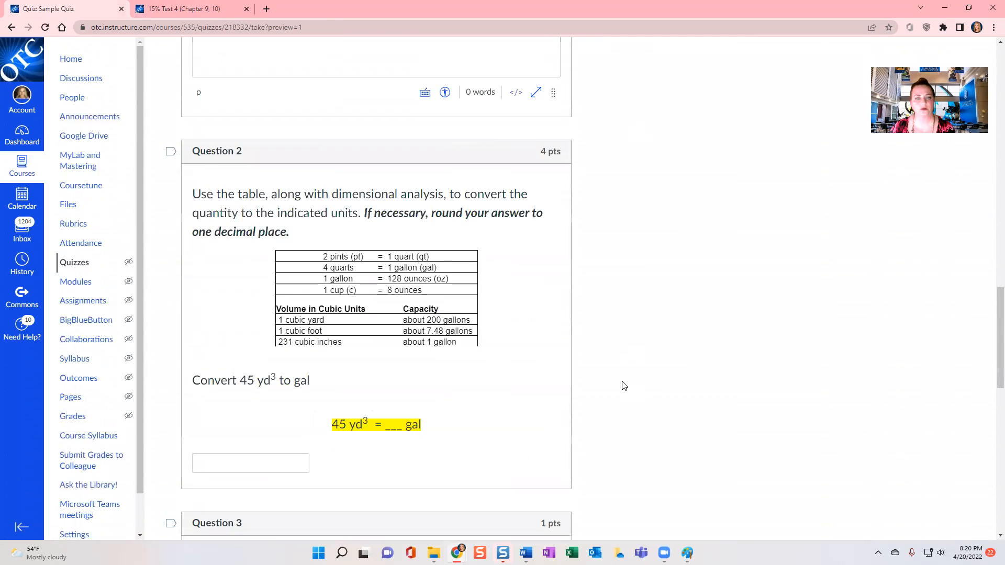
scroll(469, 404, "down", 6)
scroll(340, 289, "up", 4)
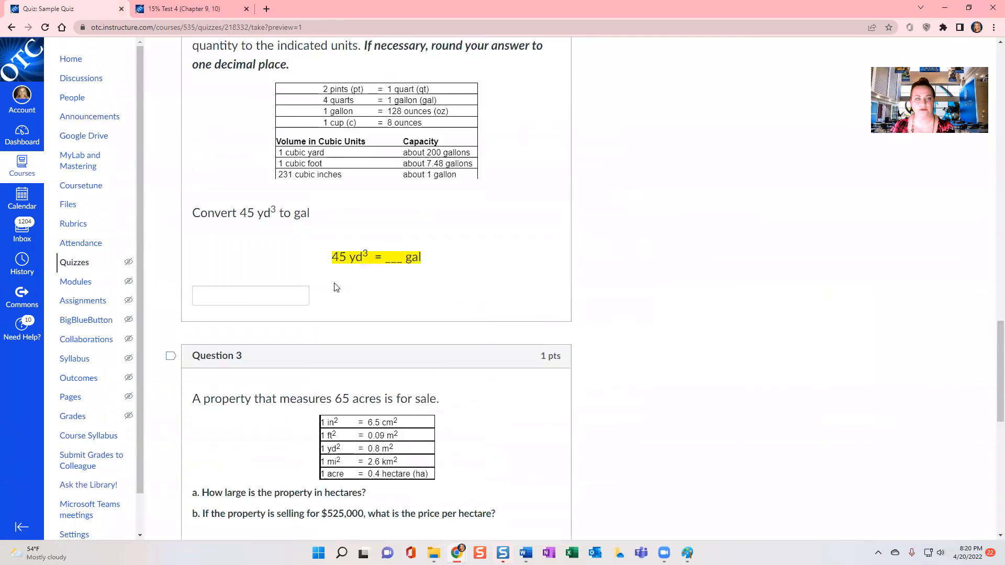
left_click(265, 357)
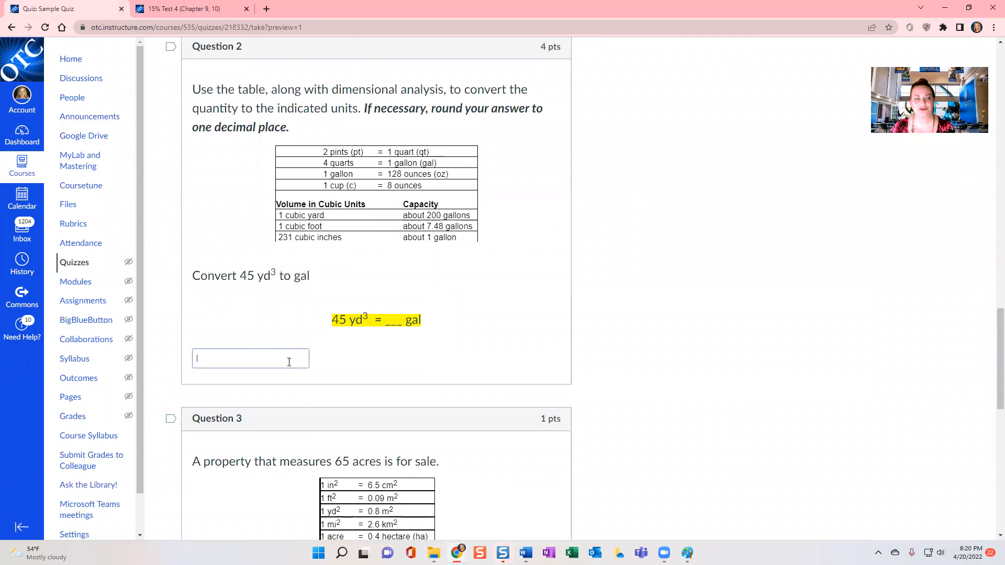
scroll(618, 403, "down", 6)
left_click(410, 310)
left_click(404, 338)
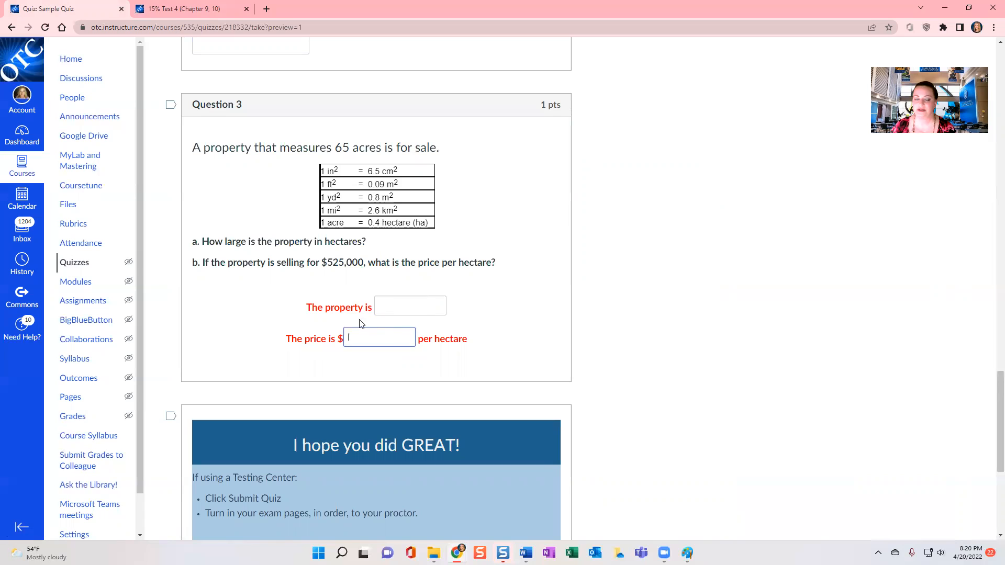
left_click(414, 305)
left_click(386, 333)
left_click(403, 305)
left_click(395, 341)
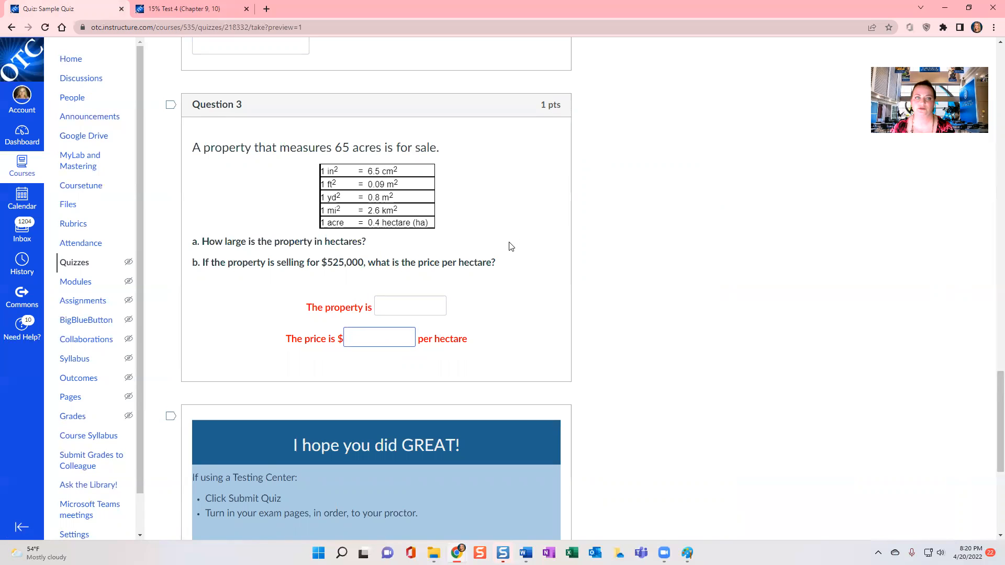
scroll(562, 328, "down", 2)
scroll(562, 327, "up", 3)
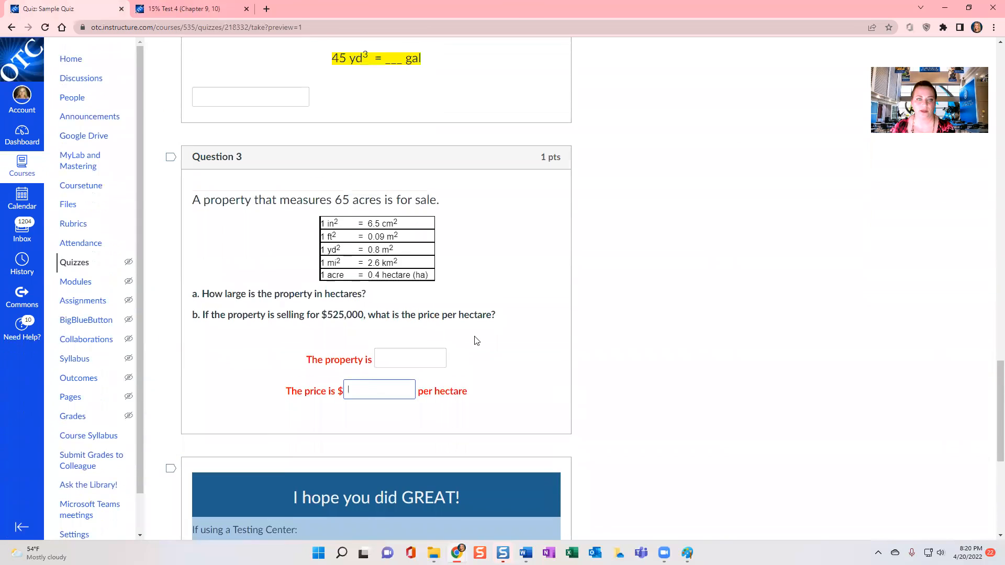
left_click(409, 351)
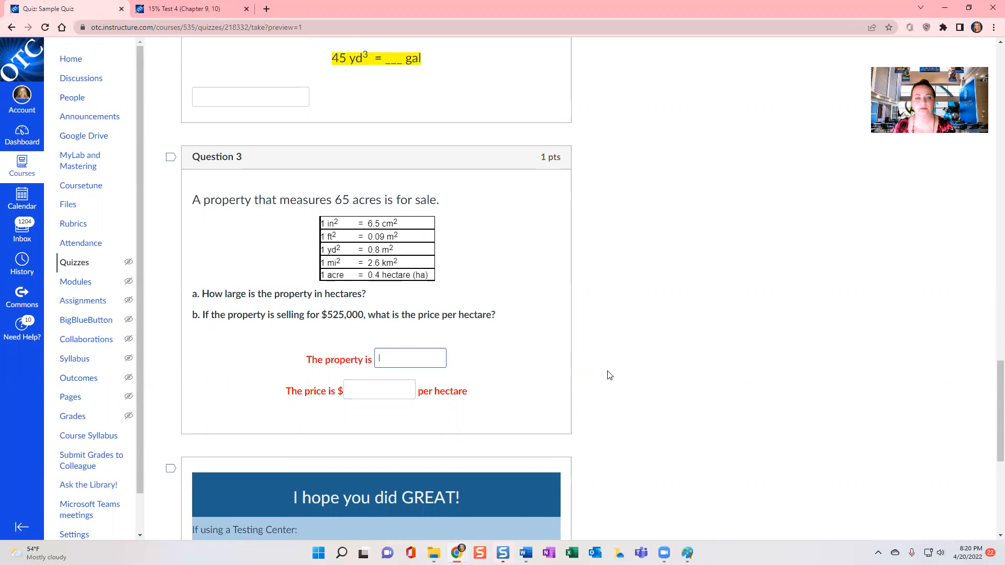
scroll(609, 376, "down", 6)
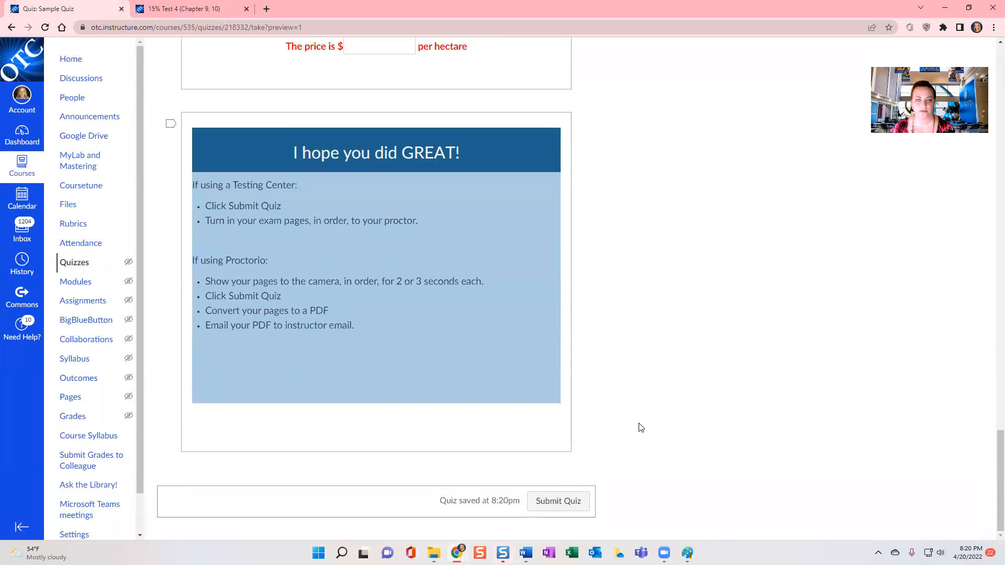
- Leave the preview and return to editing the Sample Quiz
scroll(639, 428, "up", 10)
scroll(639, 429, "up", 15)
left_click(683, 99)
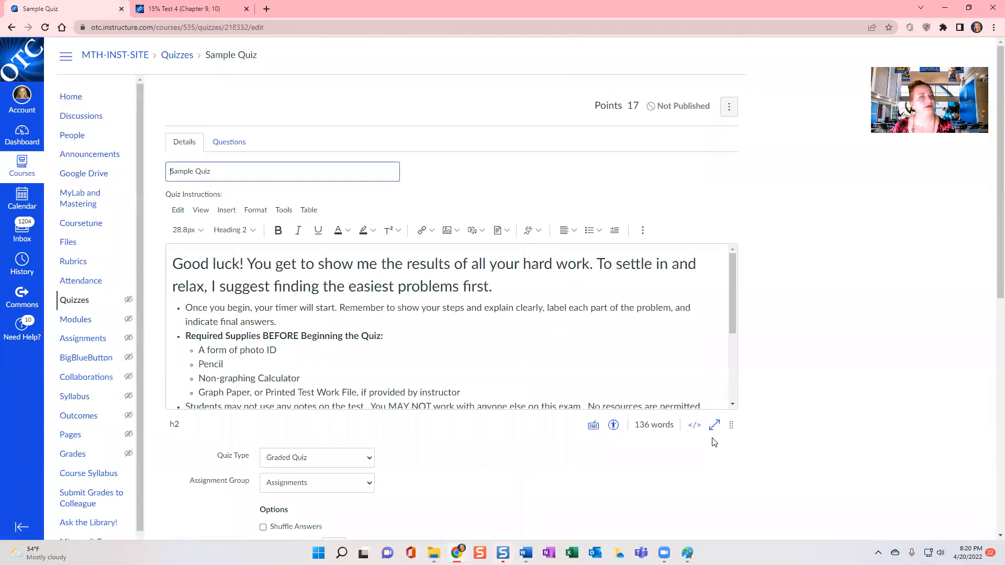